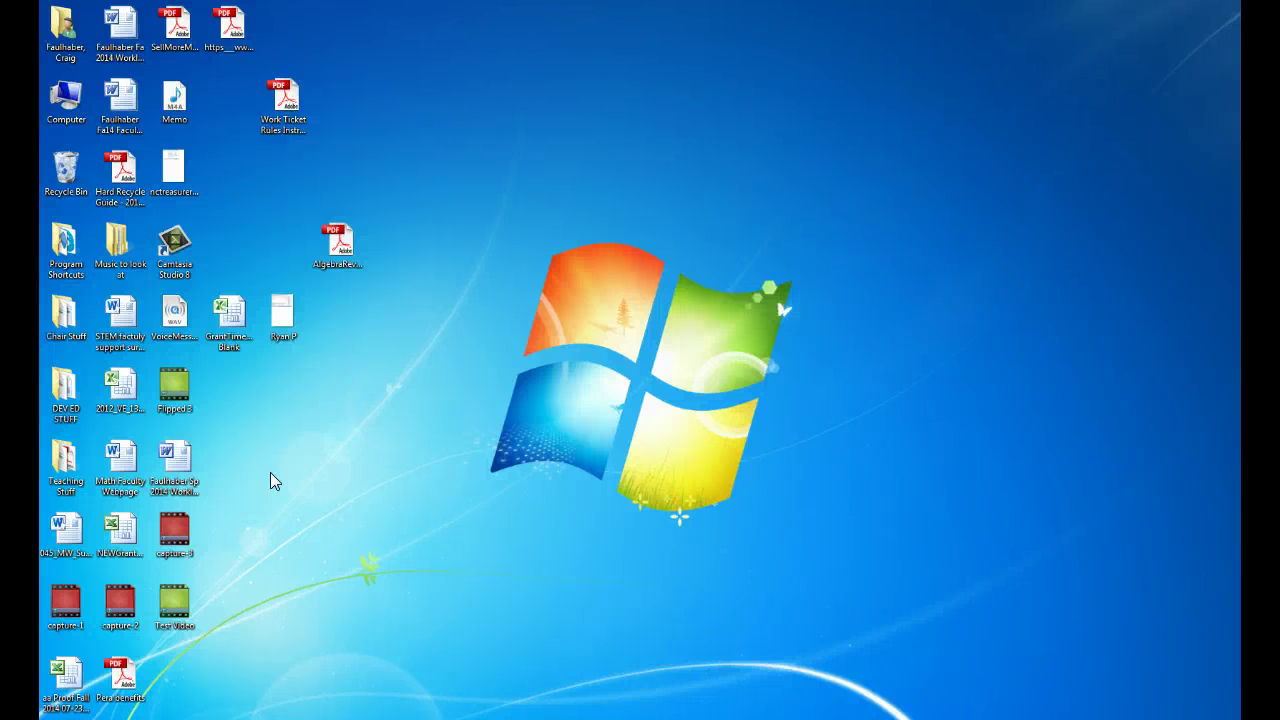
Launch Camtasia Studio 8 from its desktop shortcut.
left_click(227, 328)
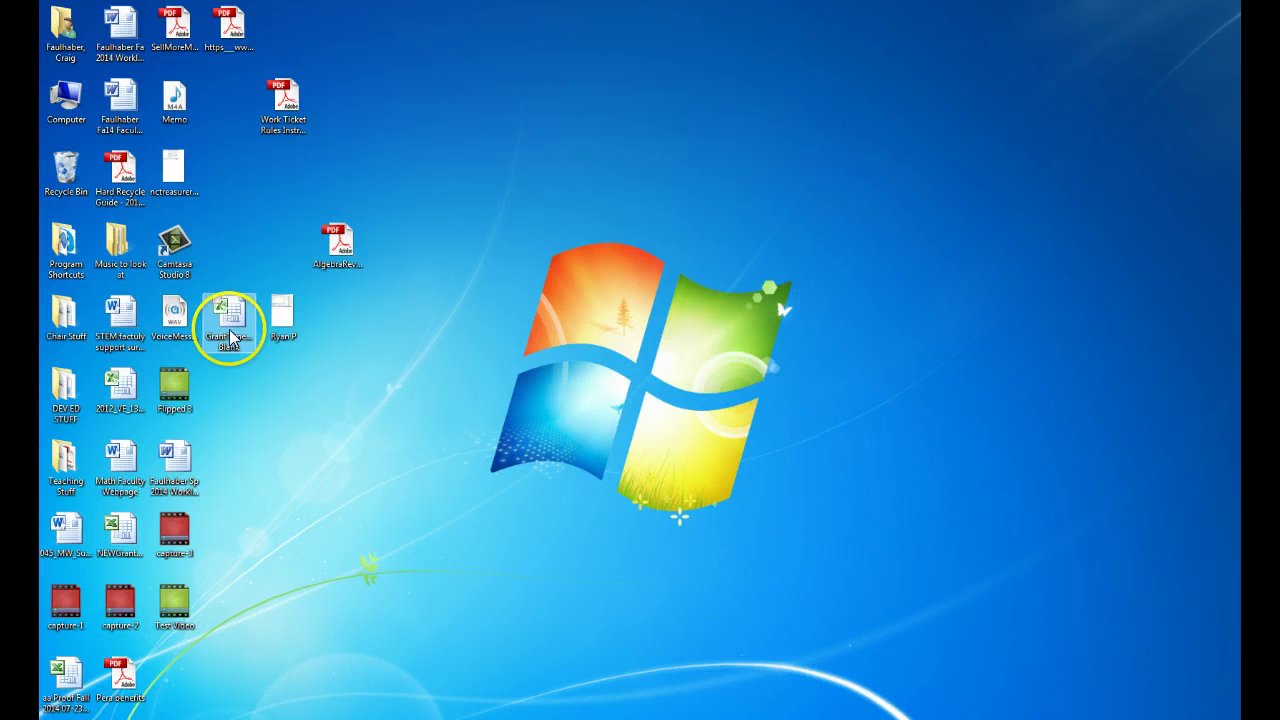
double_click(172, 248)
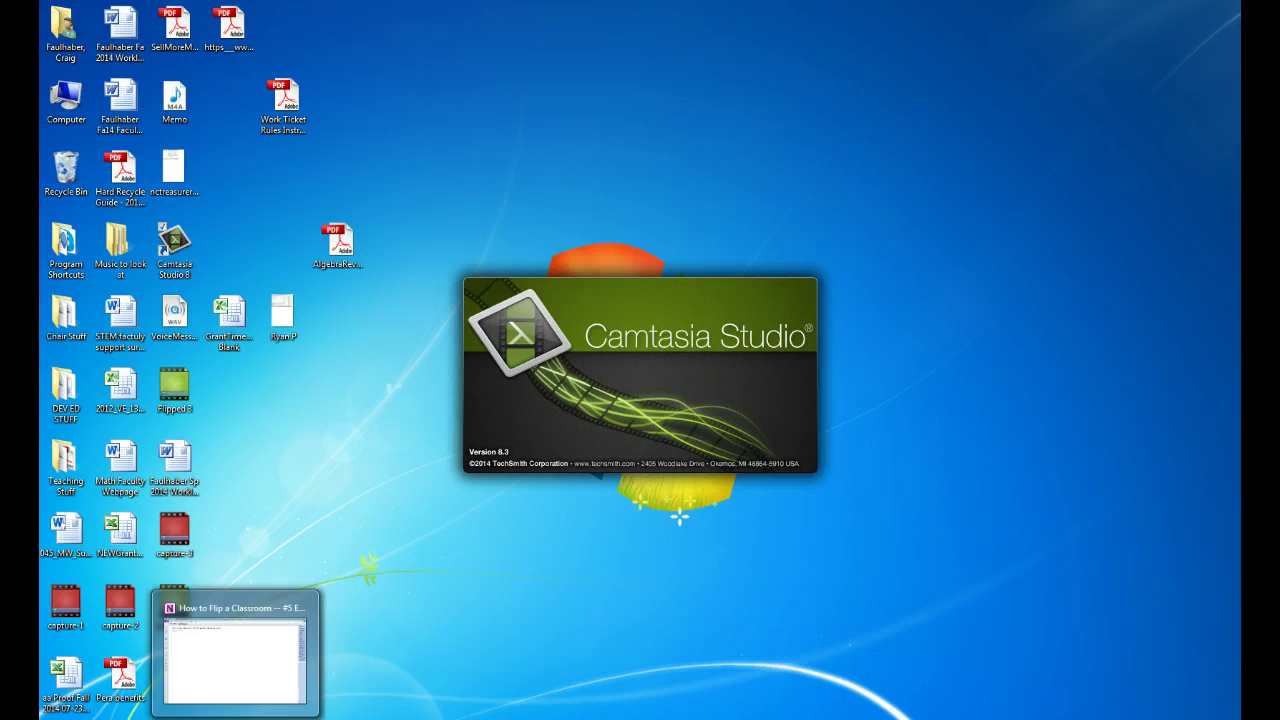
Bring the OneNote lesson page forward and frame it in a 1404 x 772 Recorder capture area.
left_click(235, 650)
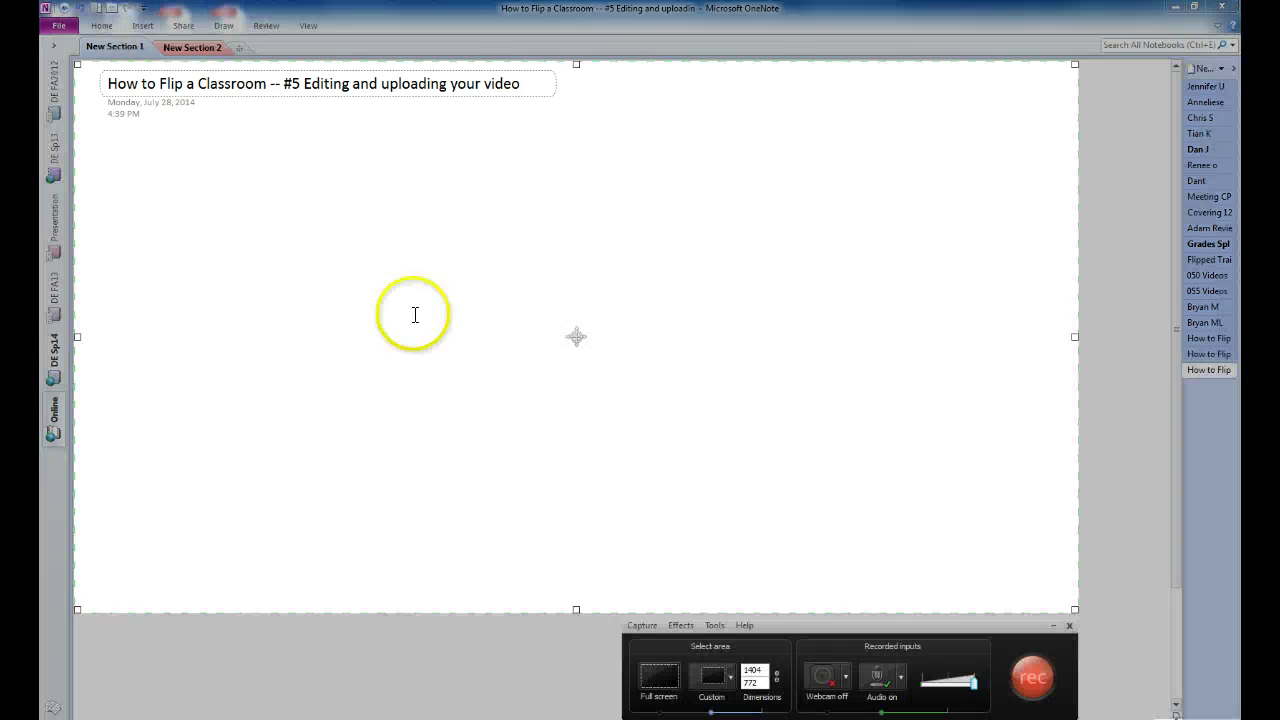
left_click(414, 710)
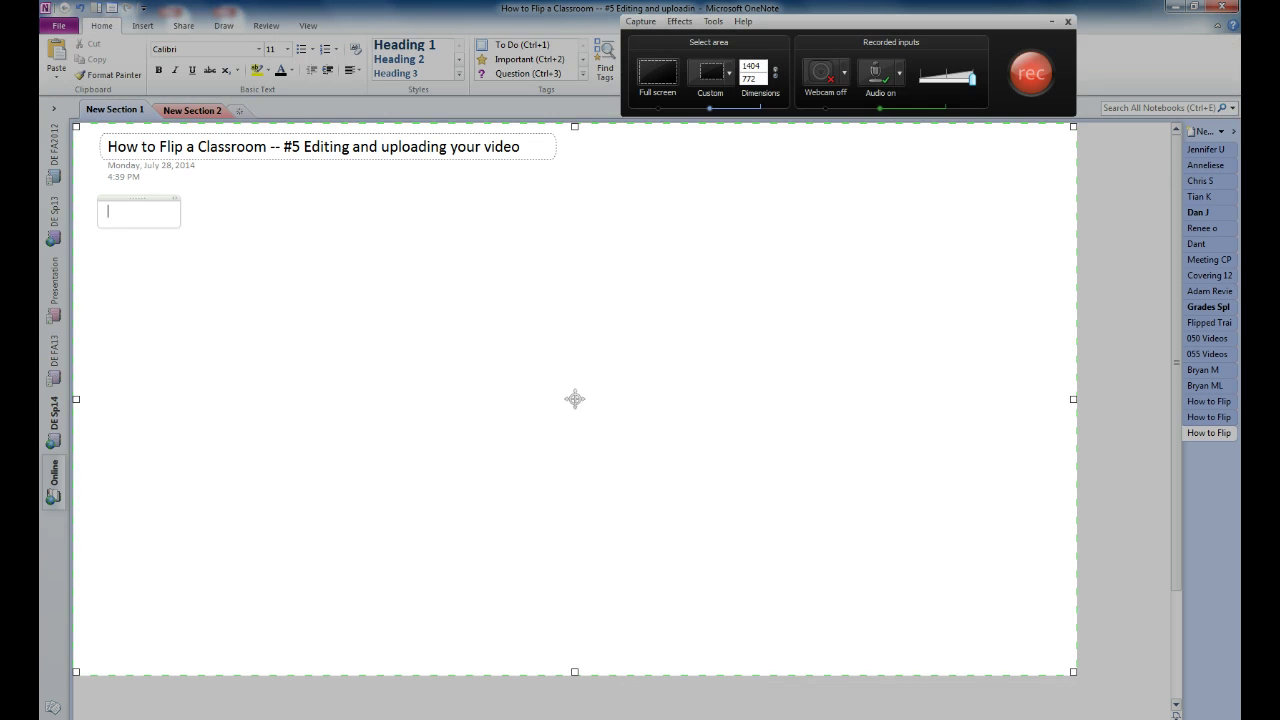
Start the screen recording and select the black pen from the Draw tools.
left_click(1033, 74)
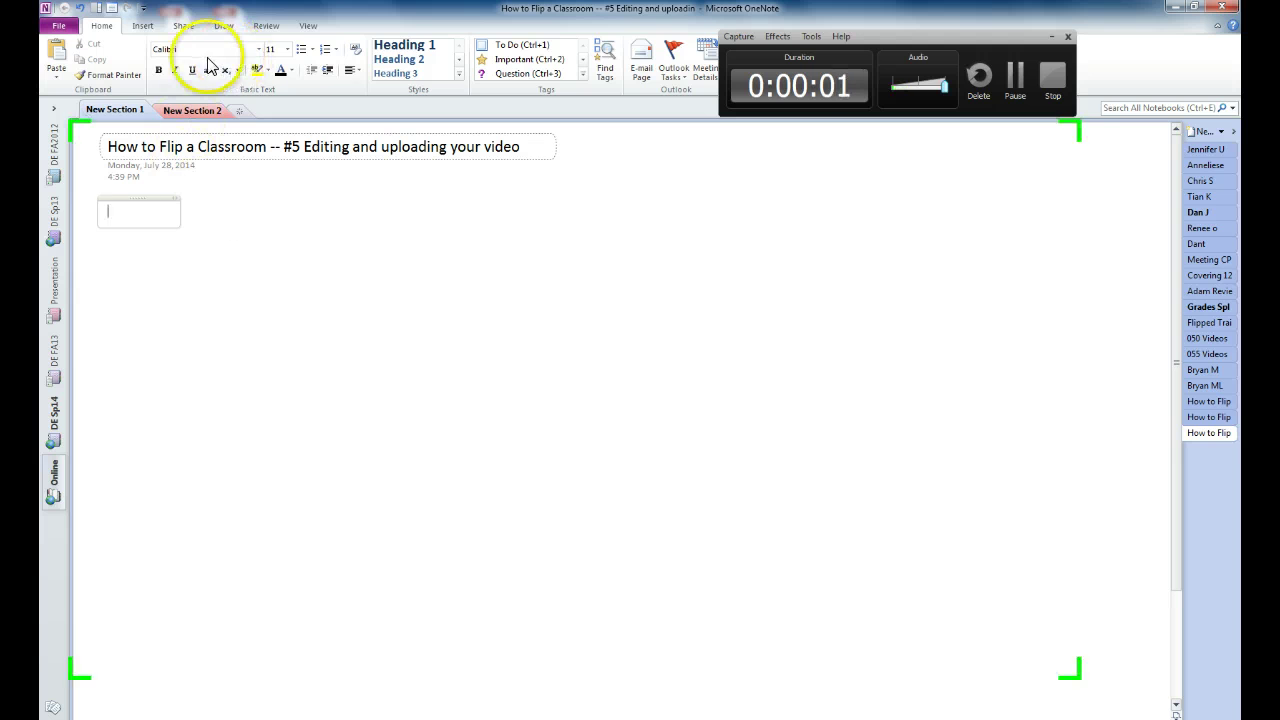
left_click(226, 27)
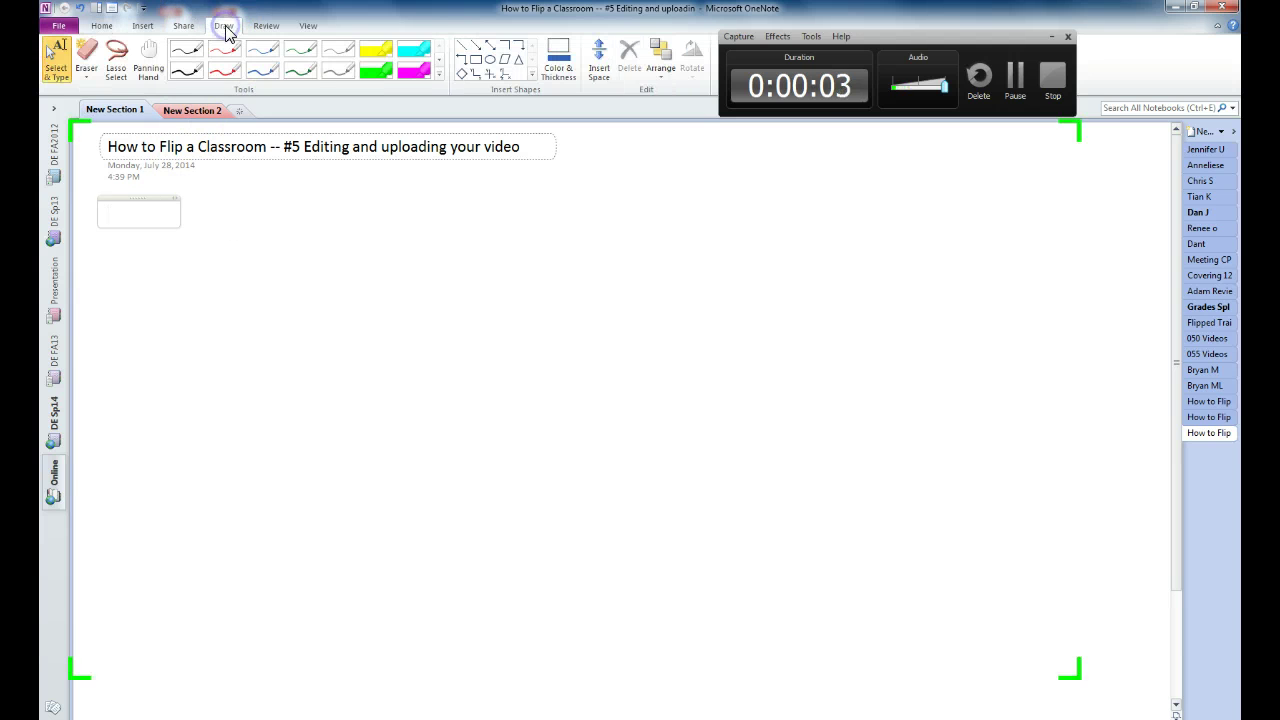
left_click(194, 47)
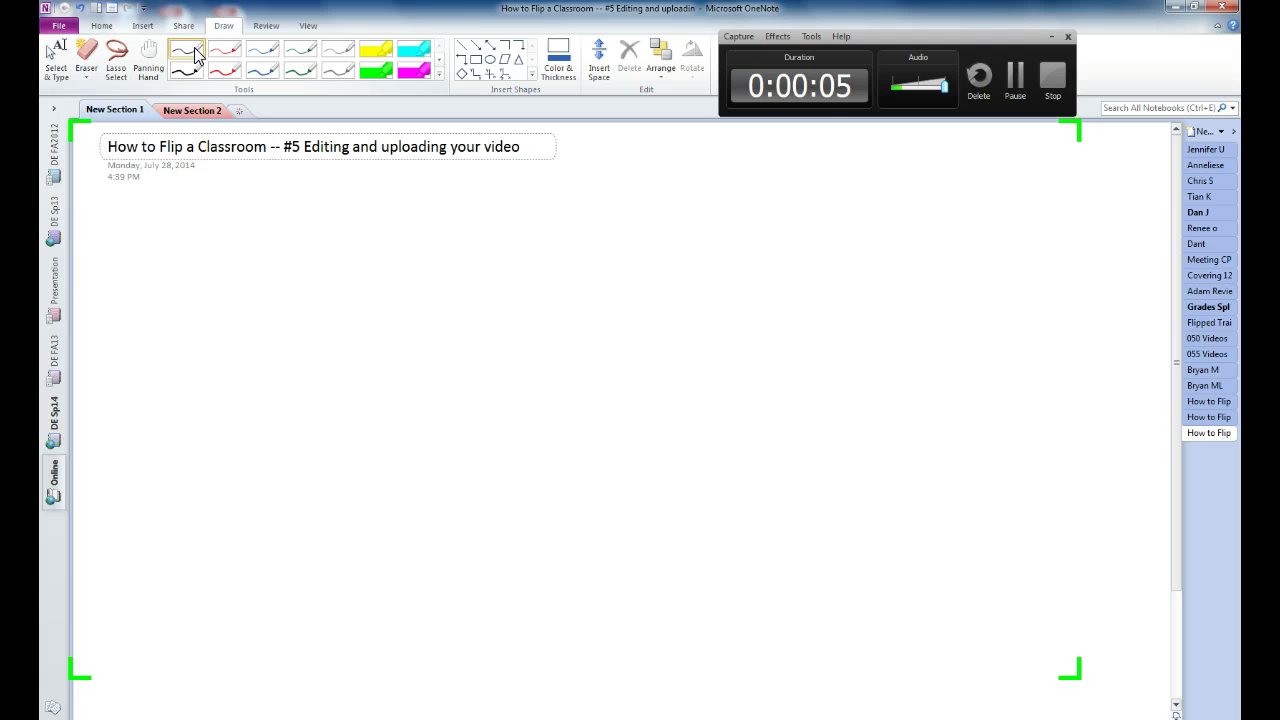
left_click(101, 27)
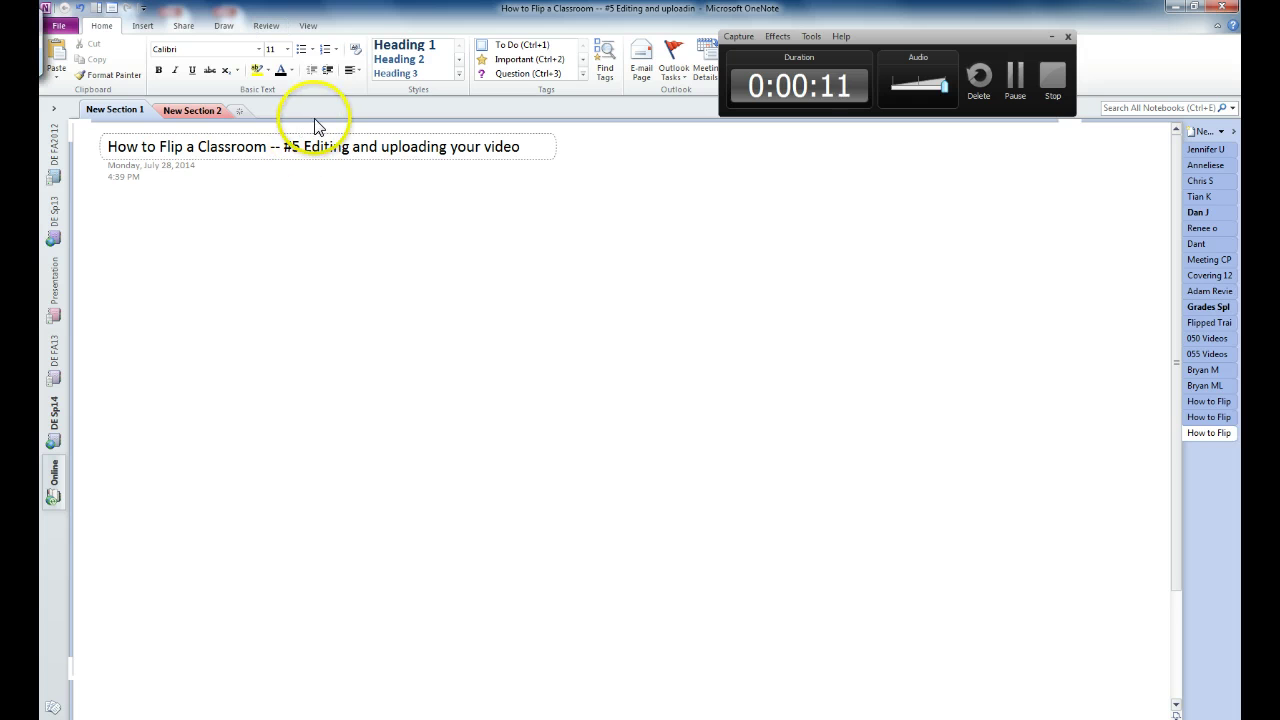
Handwrite 2 + 2 = 5 on the page, with tally boxes drawn under the 2s.
left_click_drag(261, 220, 291, 262)
mouse_move(314, 220)
left_mouse_down()
mouse_move(314, 251)
mouse_move(324, 234)
mouse_move(376, 258)
left_mouse_up()
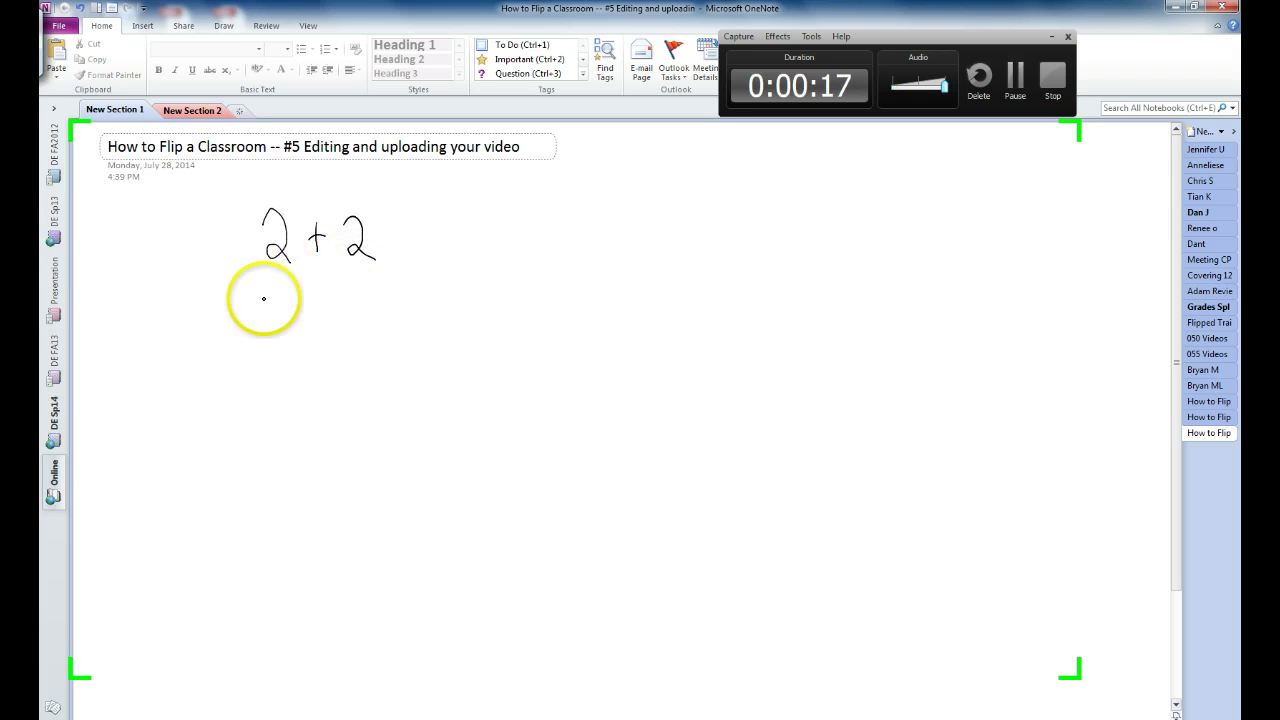
mouse_move(259, 292)
left_mouse_down()
mouse_move(259, 307)
mouse_move(277, 289)
mouse_move(276, 308)
mouse_move(354, 297)
mouse_move(363, 309)
left_mouse_up()
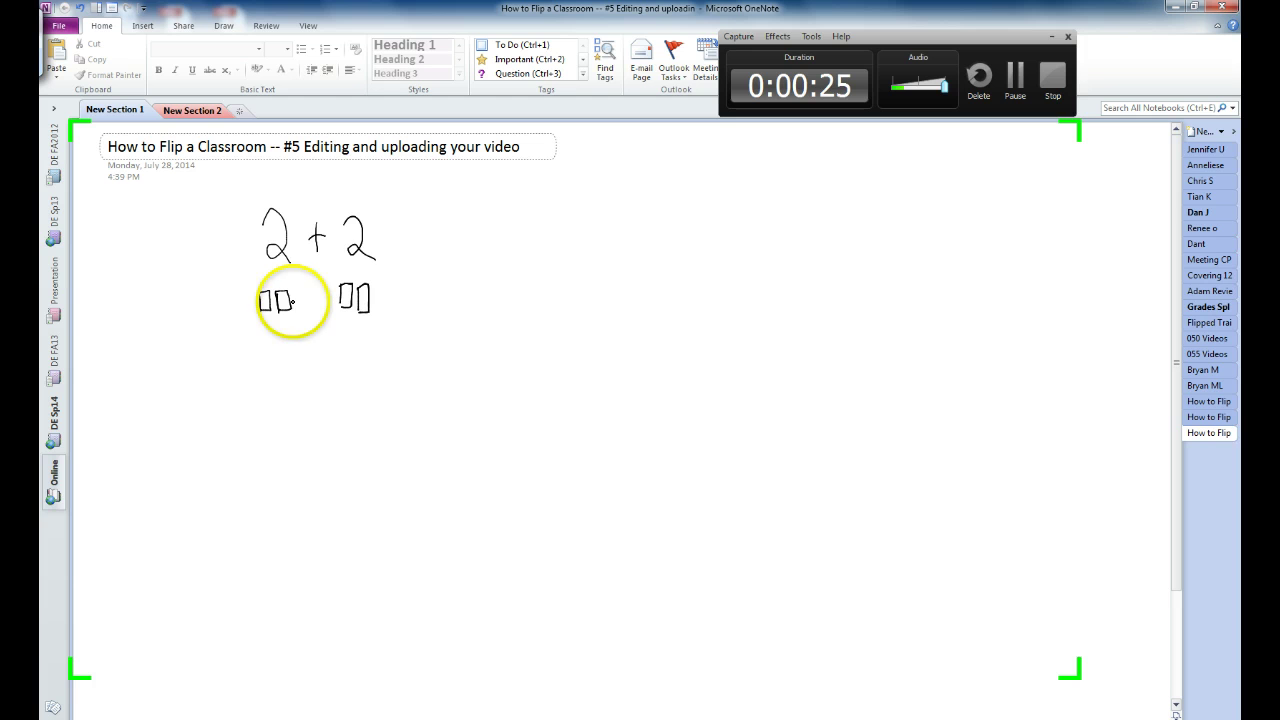
mouse_move(383, 237)
left_mouse_down()
mouse_move(429, 243)
mouse_move(426, 253)
left_mouse_up()
left_click_drag(430, 222, 449, 217)
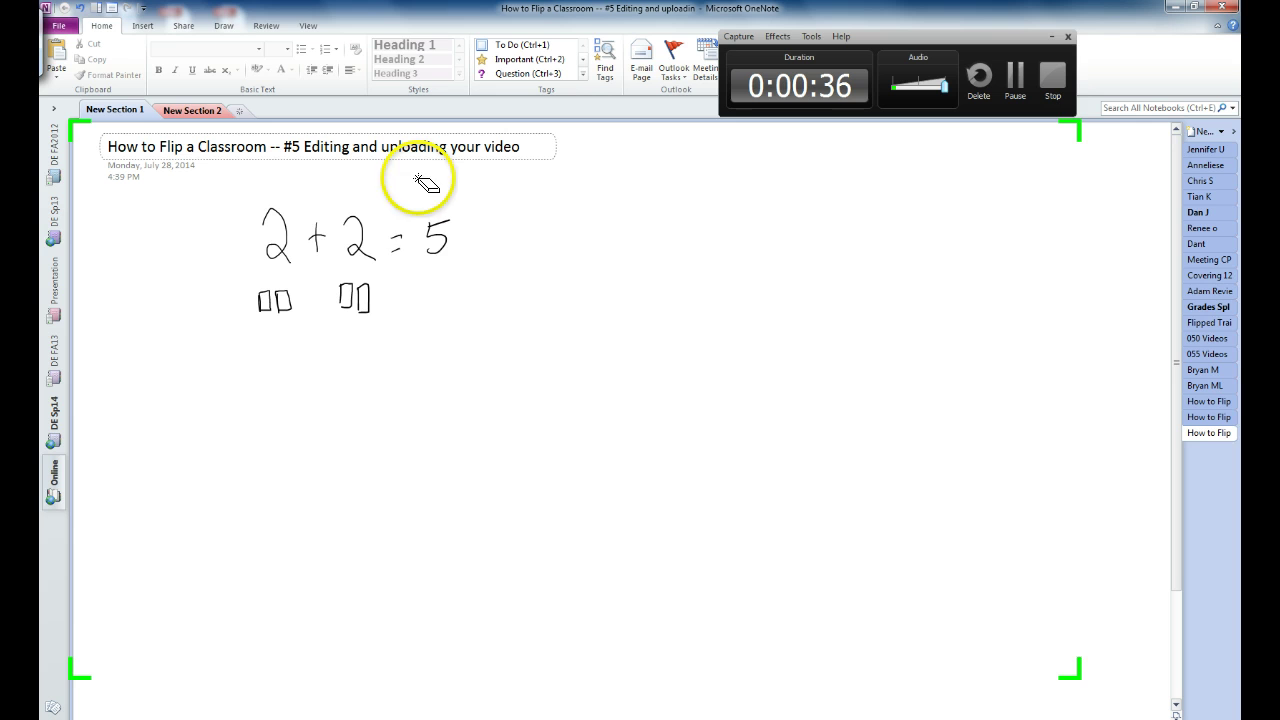
Erase the handwritten = 5 and write = 4 in its place.
left_click(432, 224)
mouse_move(432, 223)
left_mouse_down()
mouse_move(423, 214)
mouse_move(400, 234)
mouse_move(458, 222)
left_mouse_up()
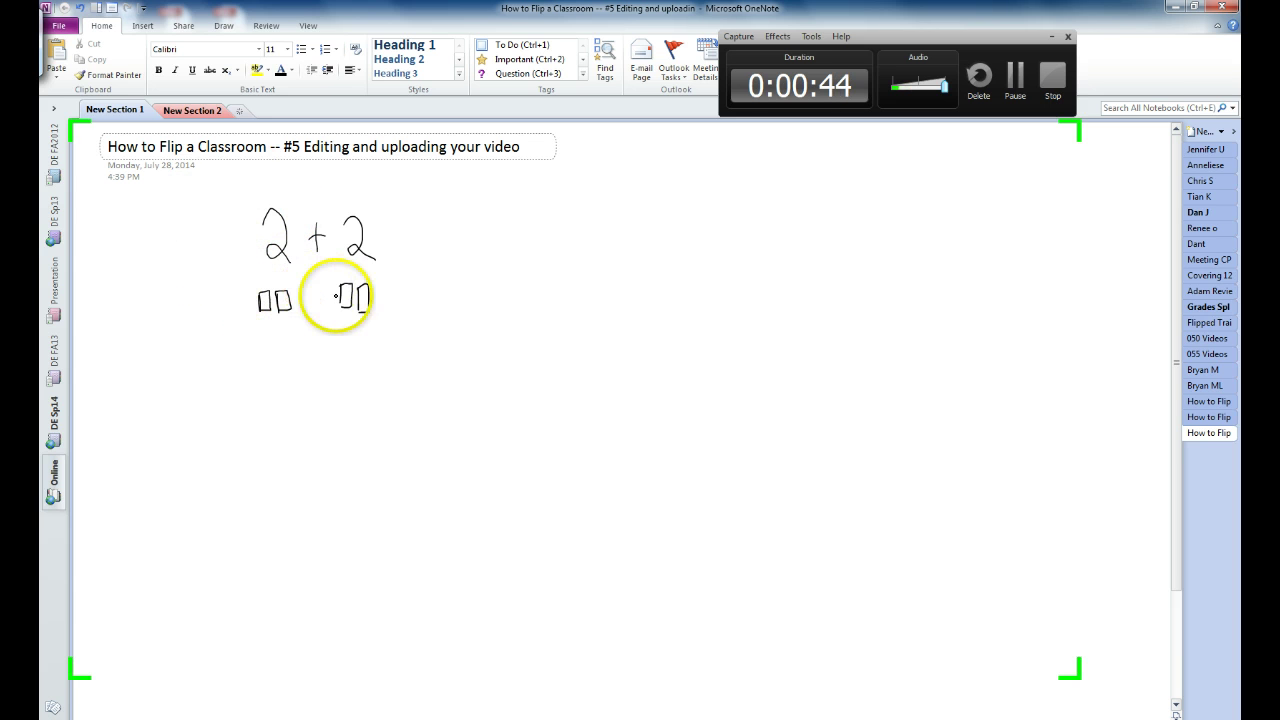
mouse_move(383, 234)
left_mouse_down()
mouse_move(388, 247)
mouse_move(437, 242)
mouse_move(430, 258)
left_mouse_up()
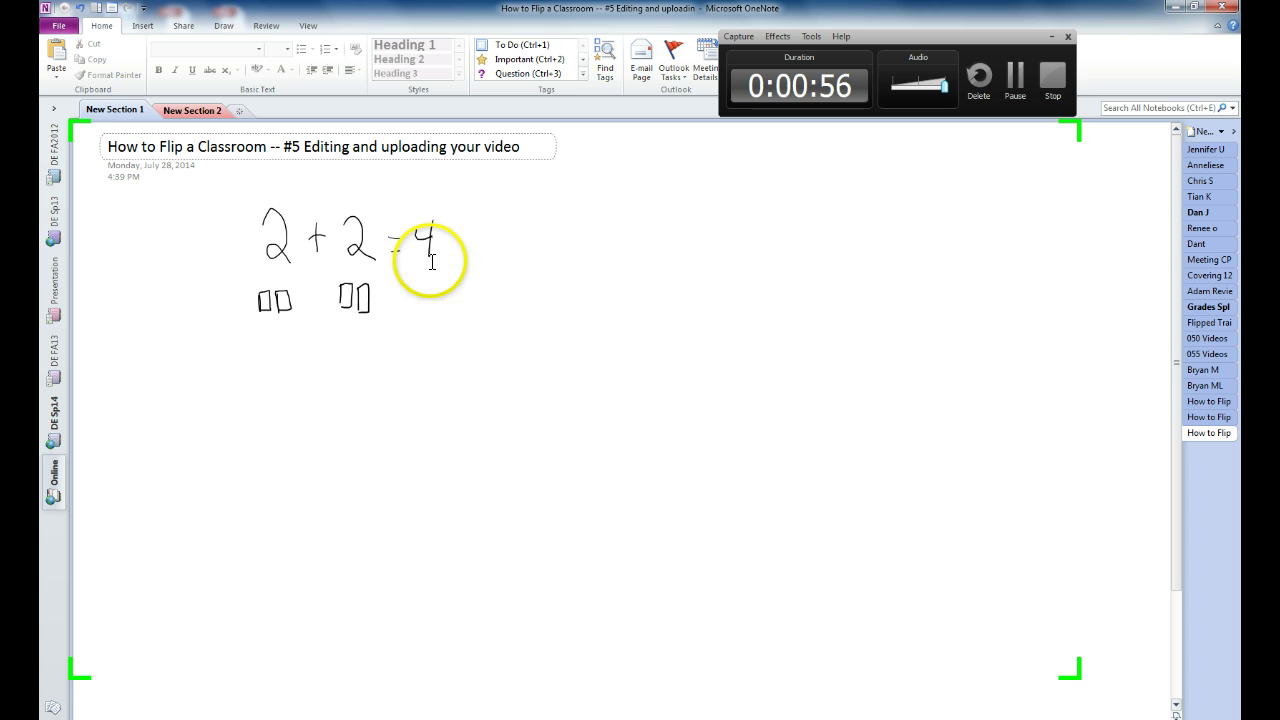
Stop the recording, pause its preview, and save it as capture-4 for editing.
left_click(1048, 84)
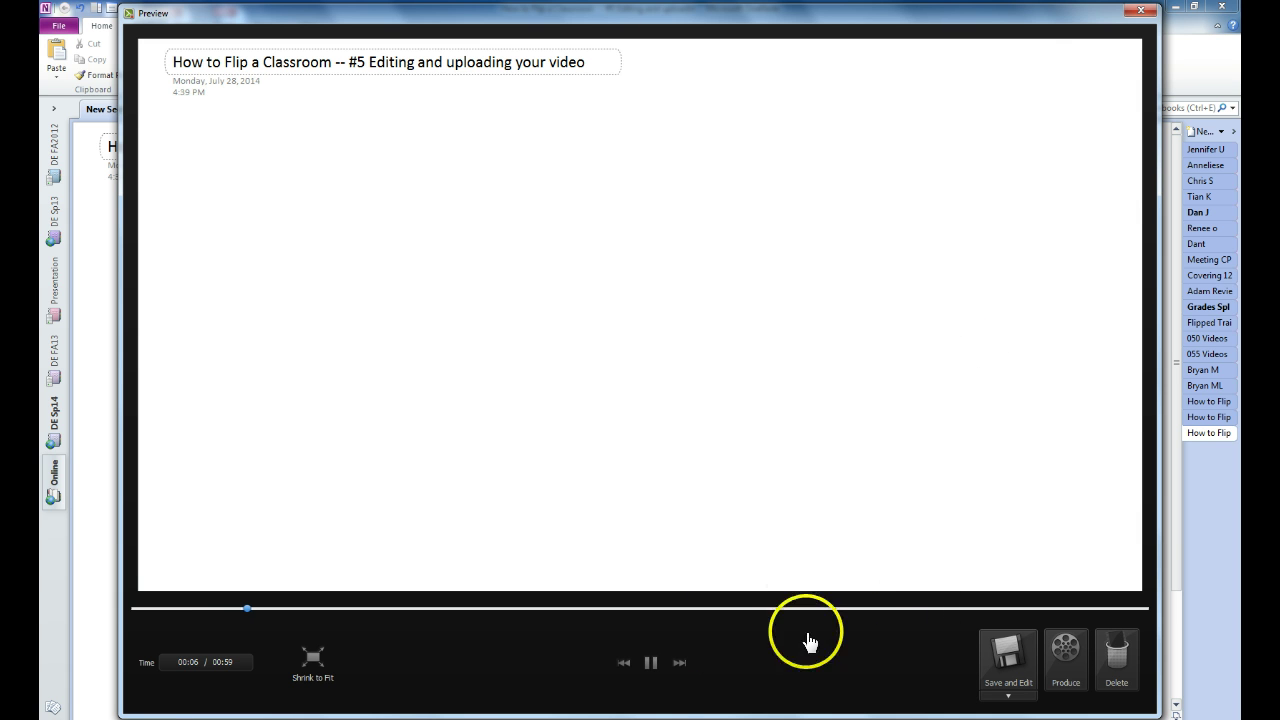
left_click(757, 424)
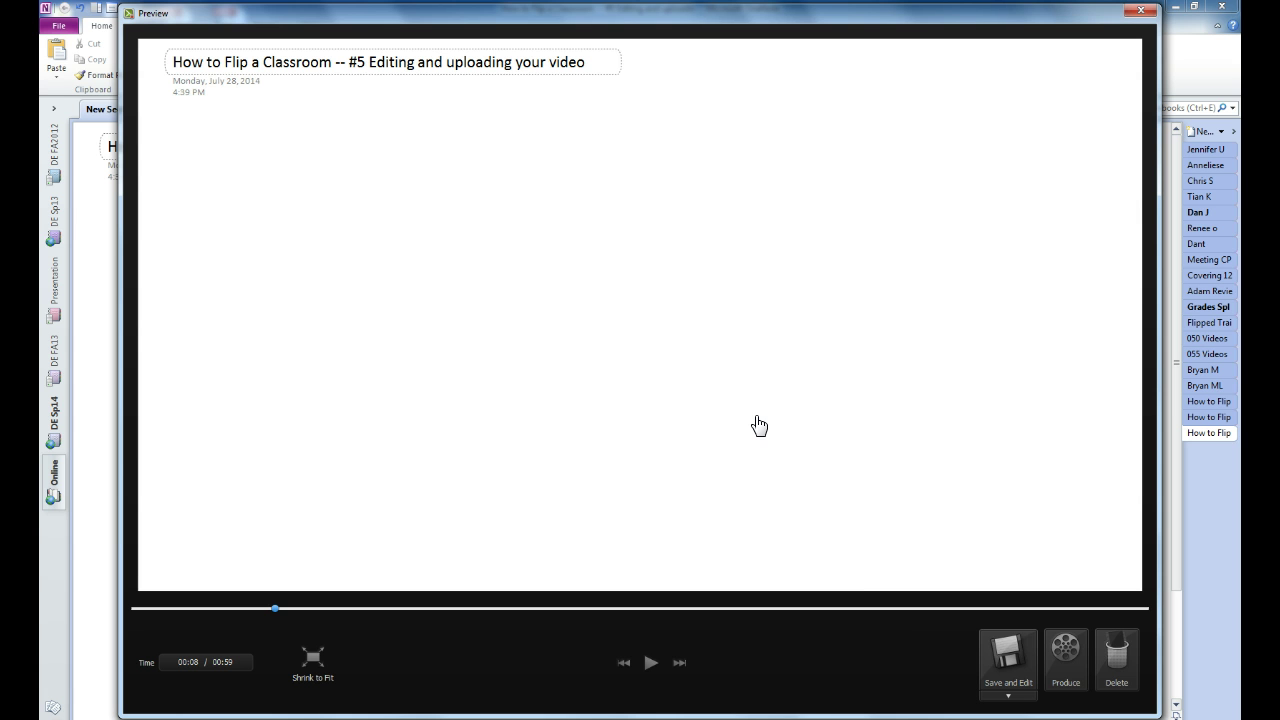
left_click(1000, 652)
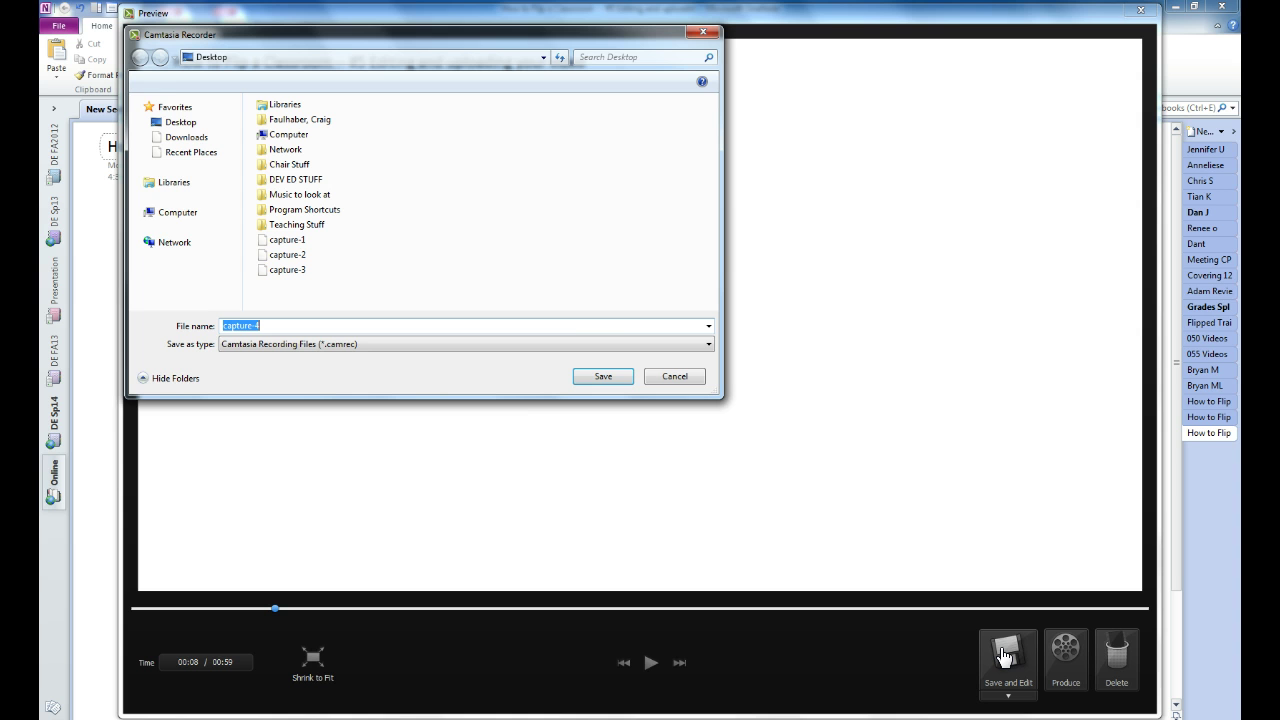
left_click(603, 377)
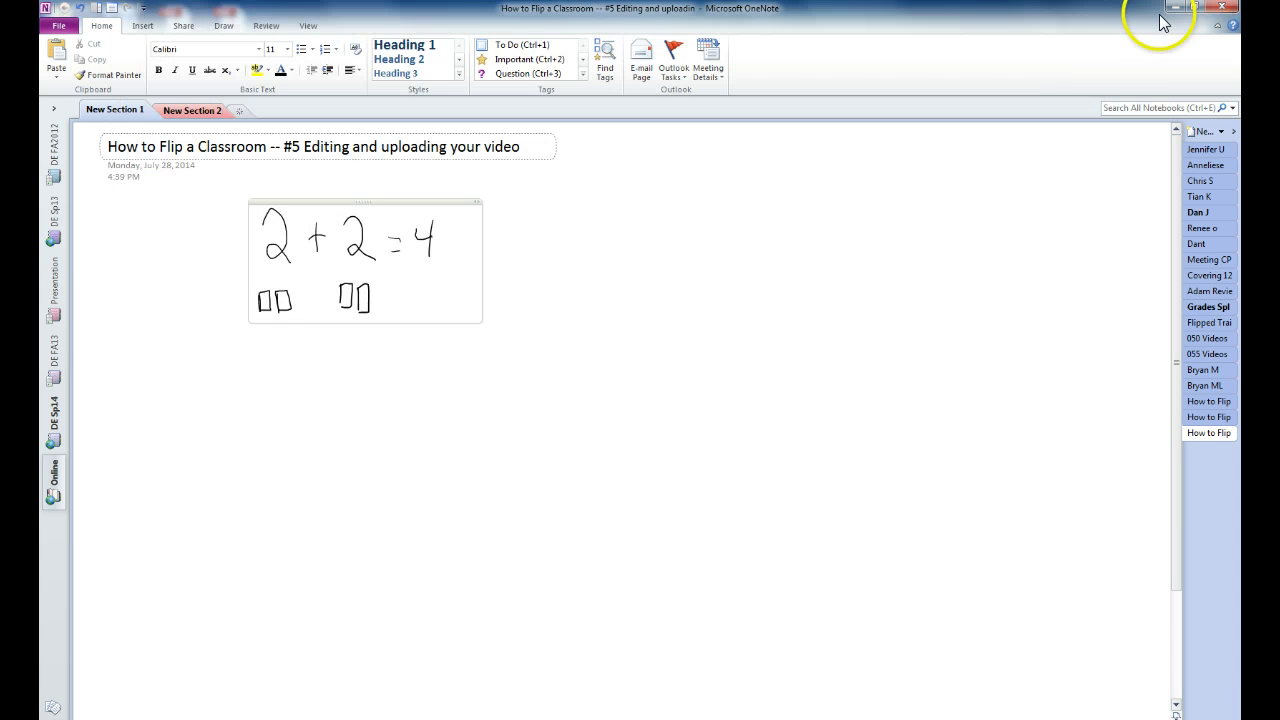
Close OneNote, set 1280 x 720 editing dimensions, and maximize the Camtasia window.
left_click(1220, 12)
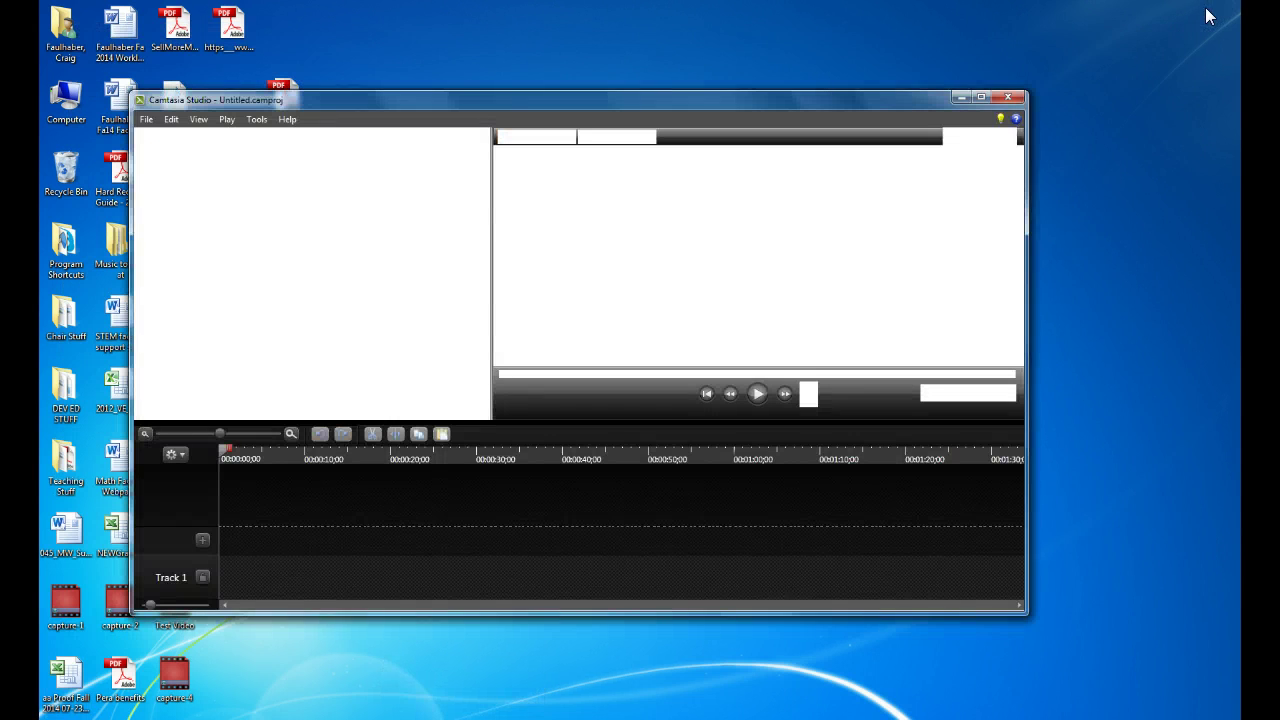
left_click(676, 360)
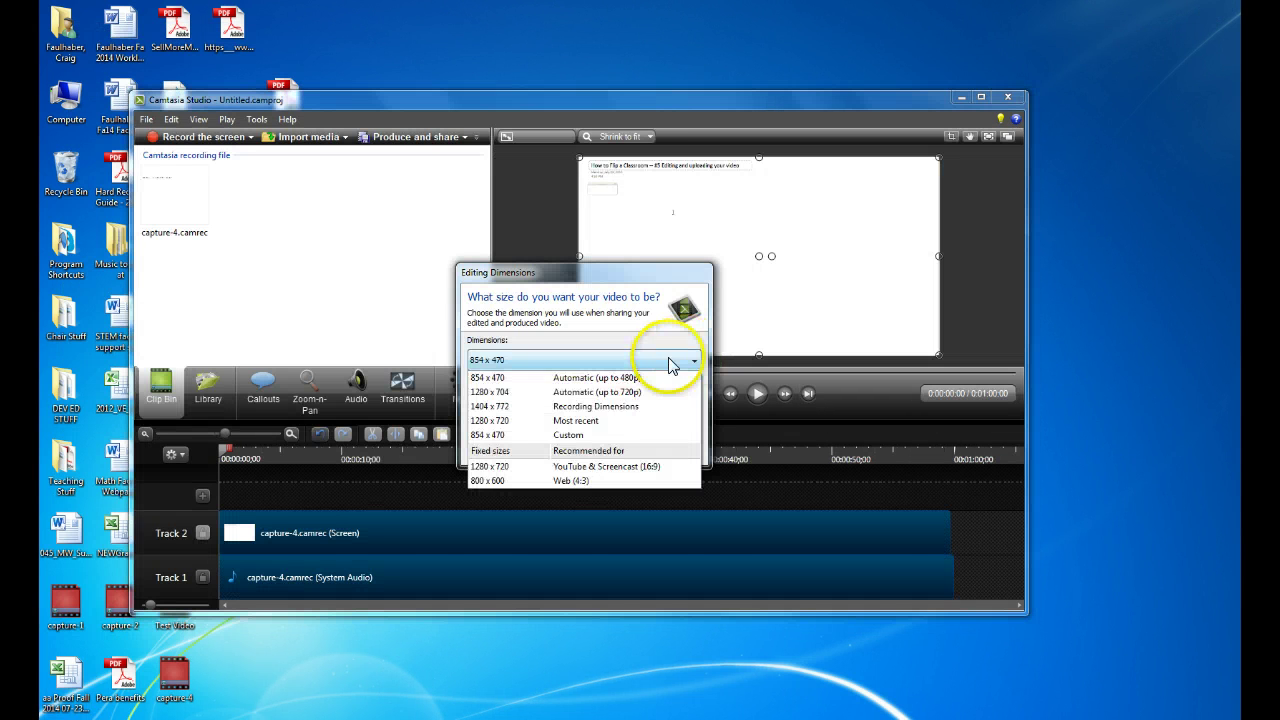
left_click(626, 468)
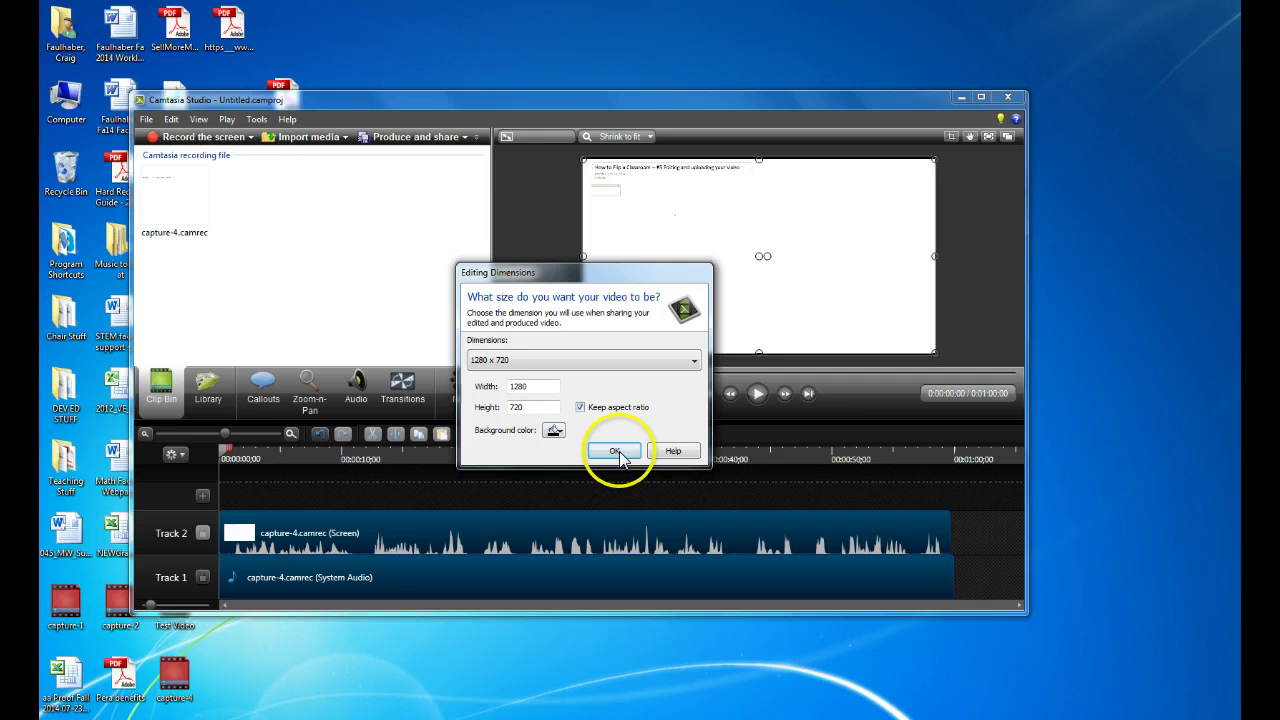
left_click(615, 451)
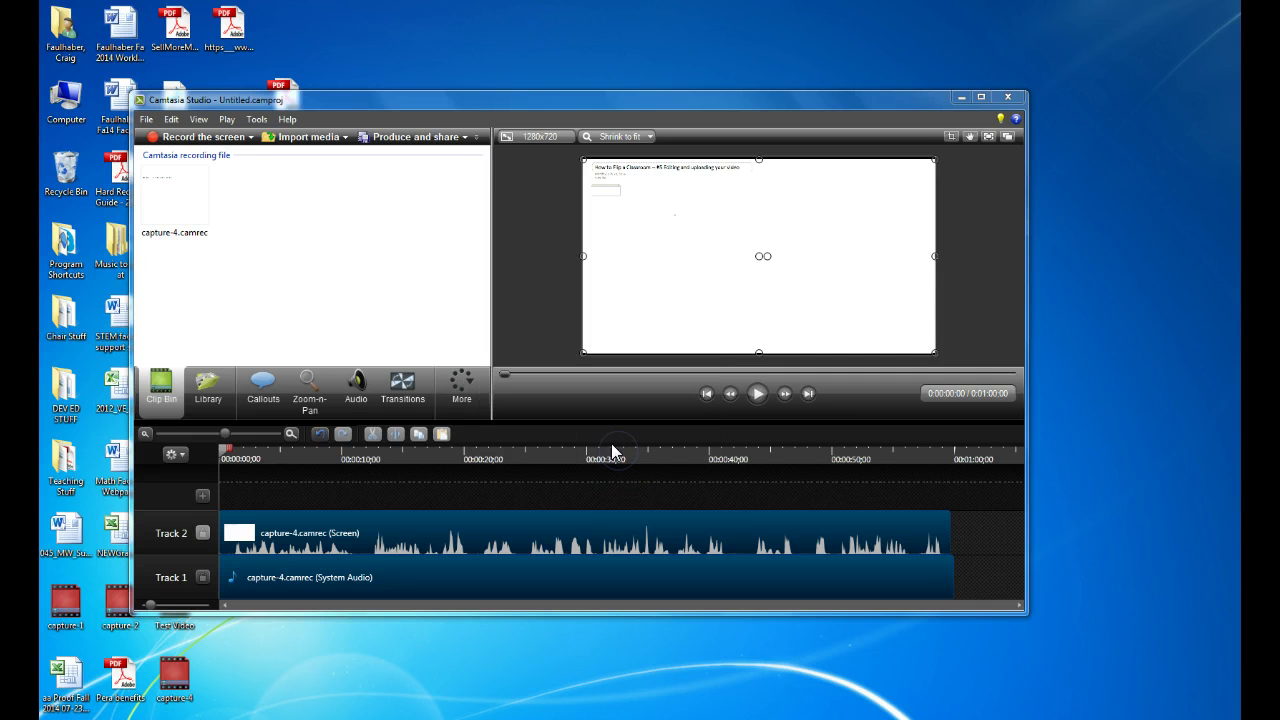
left_click(981, 99)
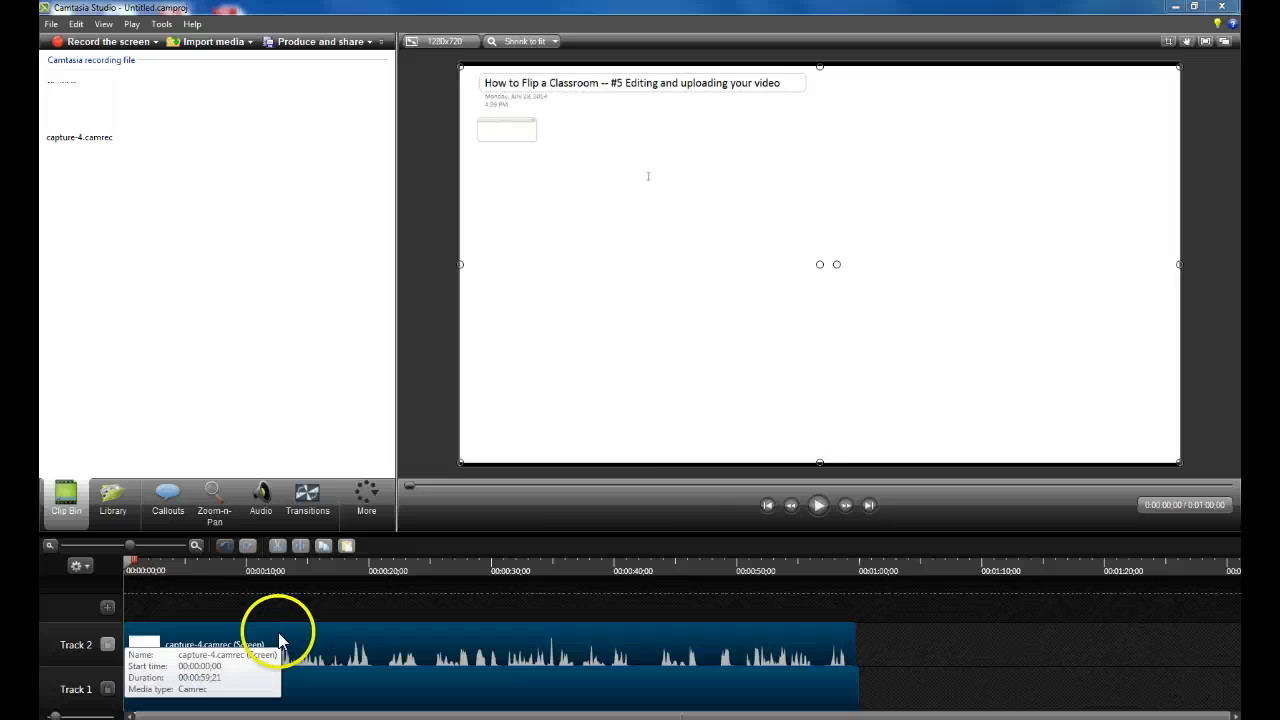
Preview the clip, select the opening stretch up to 0:12;18, and cut it from the timeline.
left_click(818, 505)
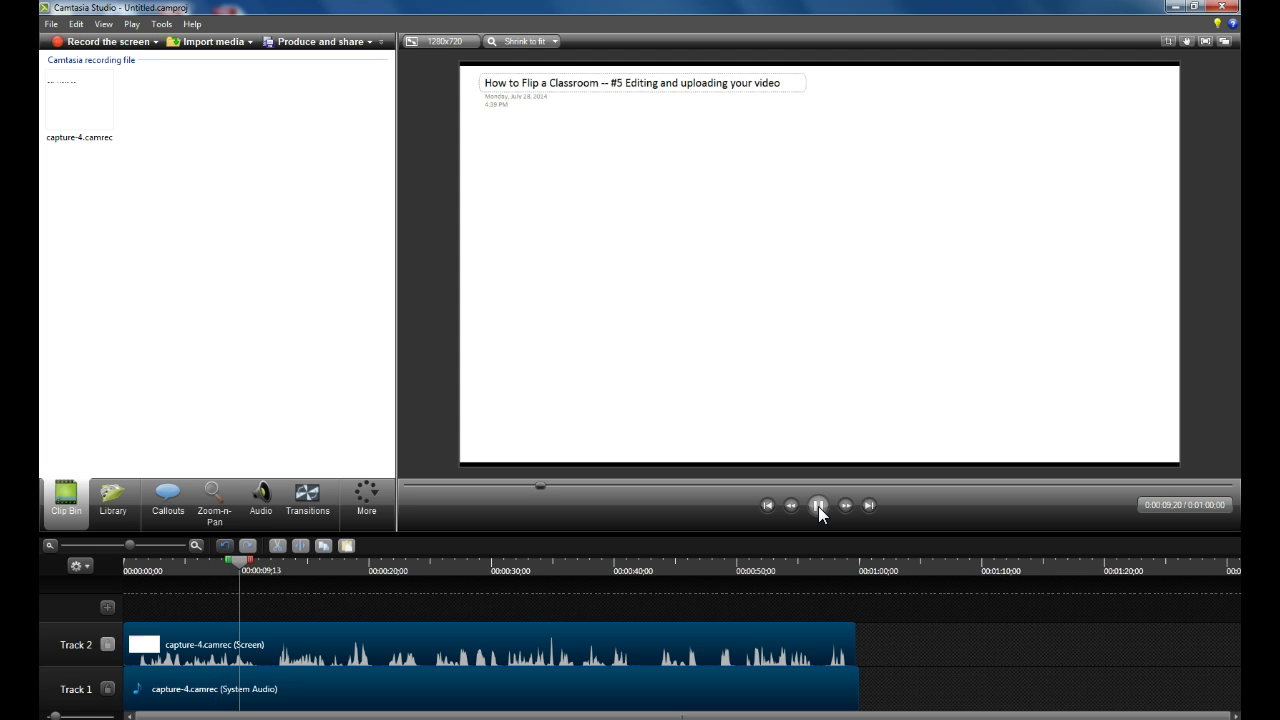
left_click(818, 506)
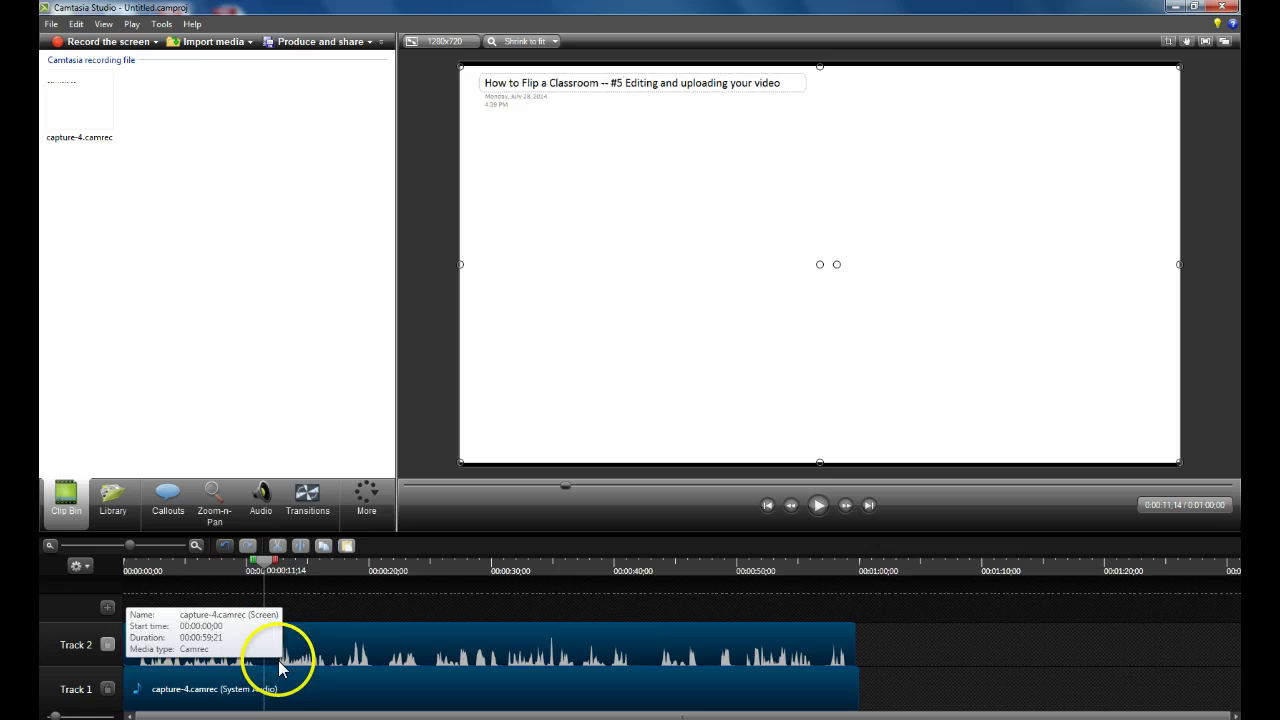
left_click(277, 570)
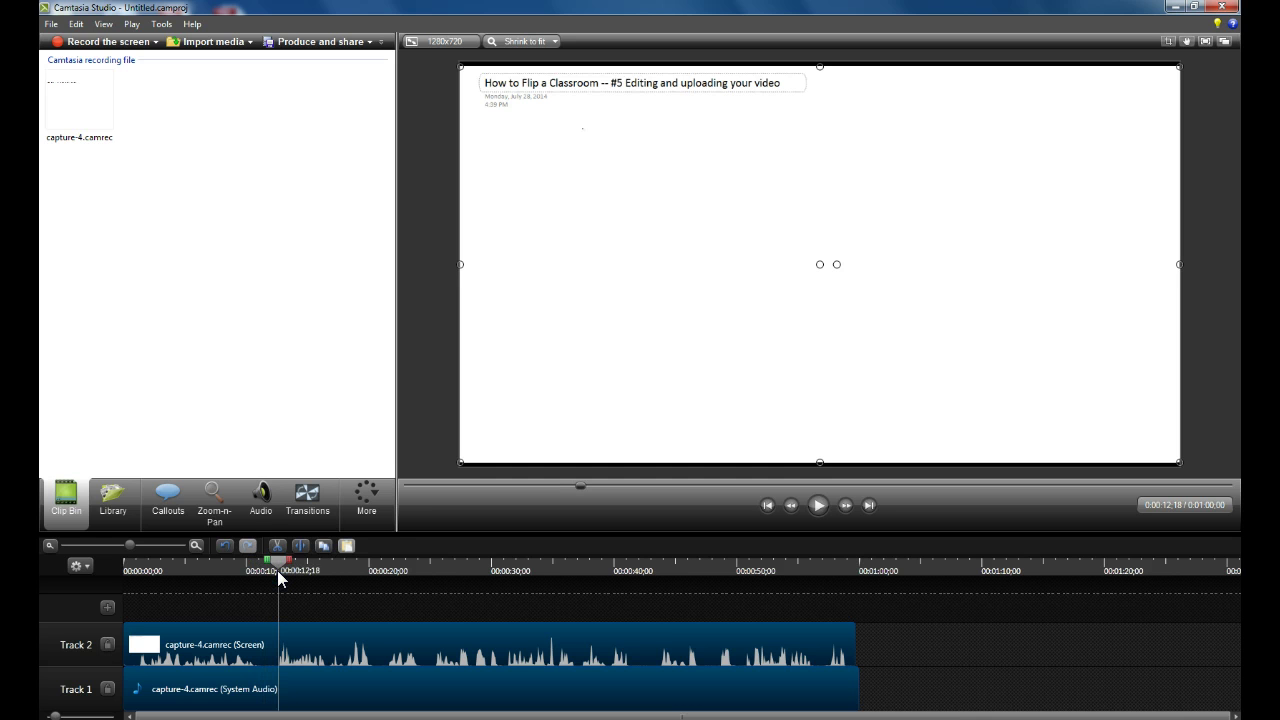
left_click_drag(277, 570, 103, 566)
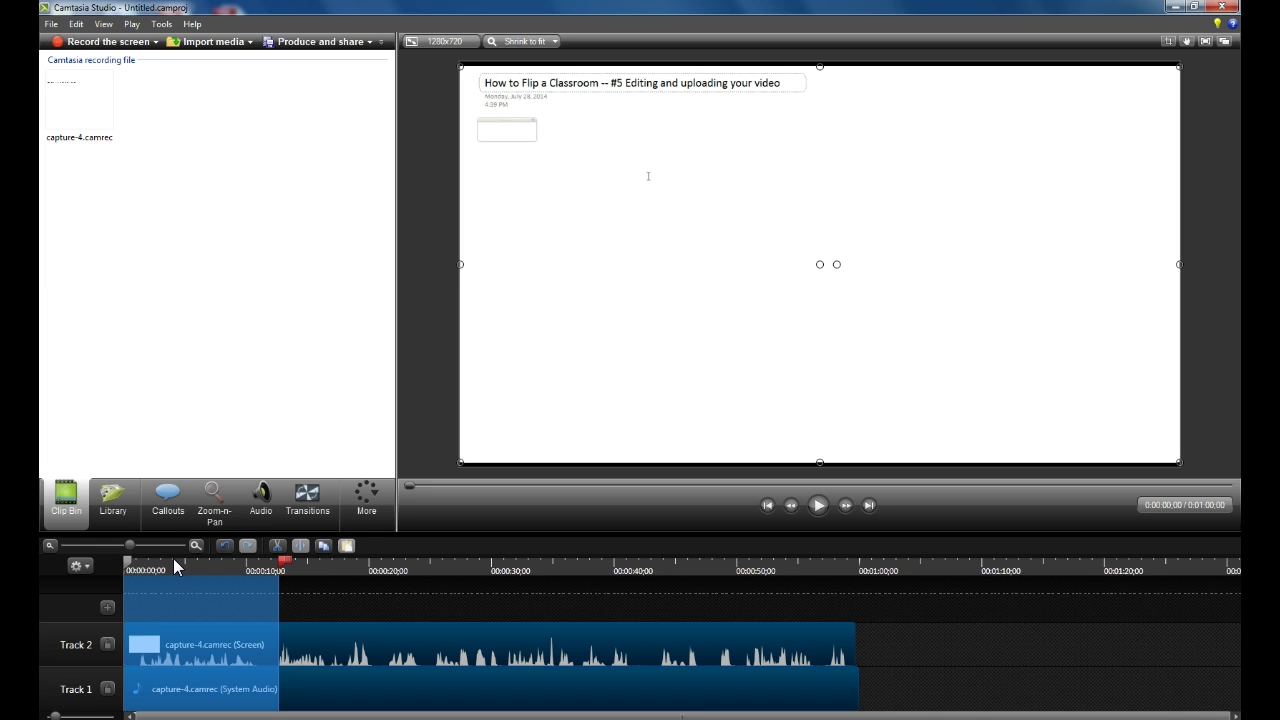
left_click(323, 545)
left_click(277, 546)
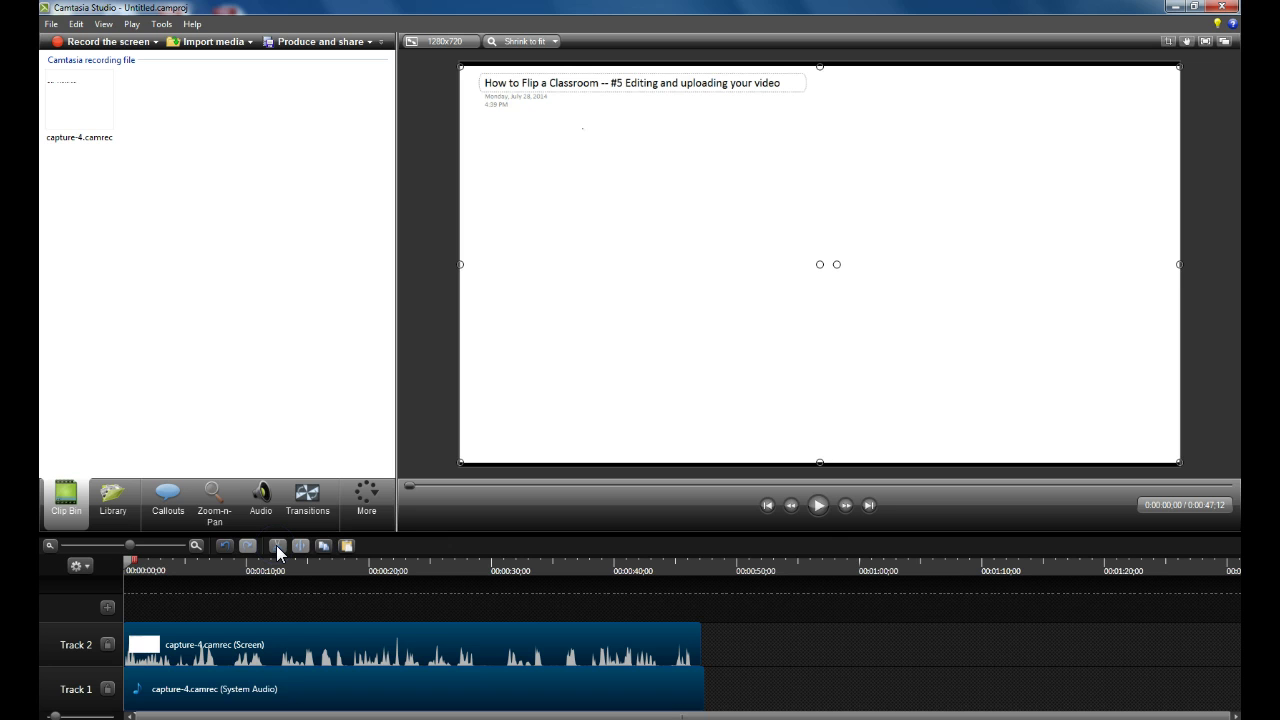
Play back the trimmed video to locate the wrong answer, ending around 0:31.
left_click(820, 507)
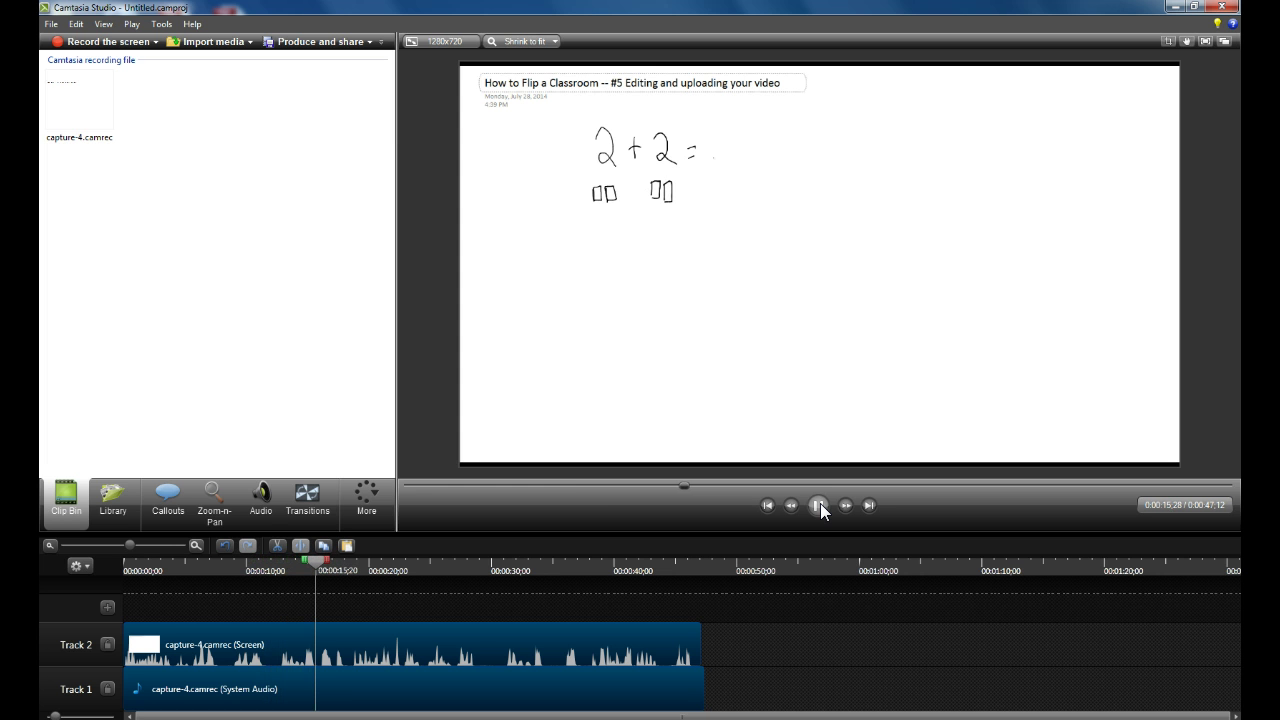
left_click(818, 505)
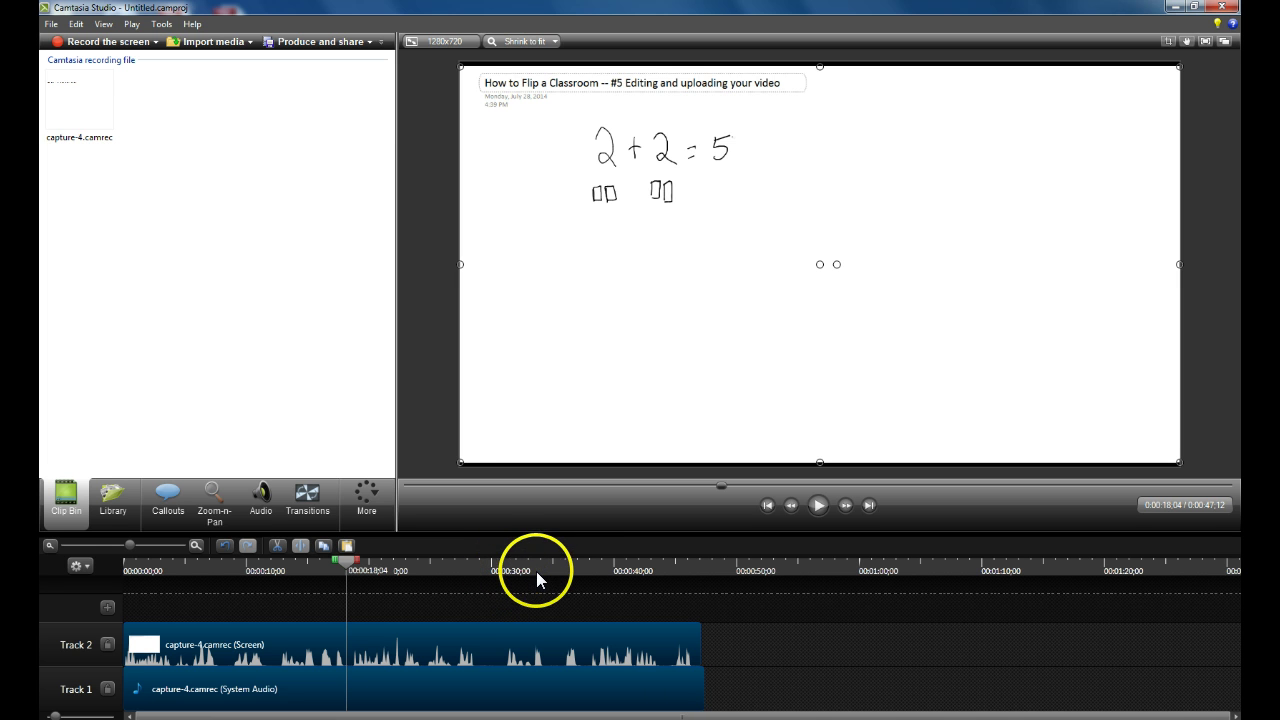
left_click(511, 578)
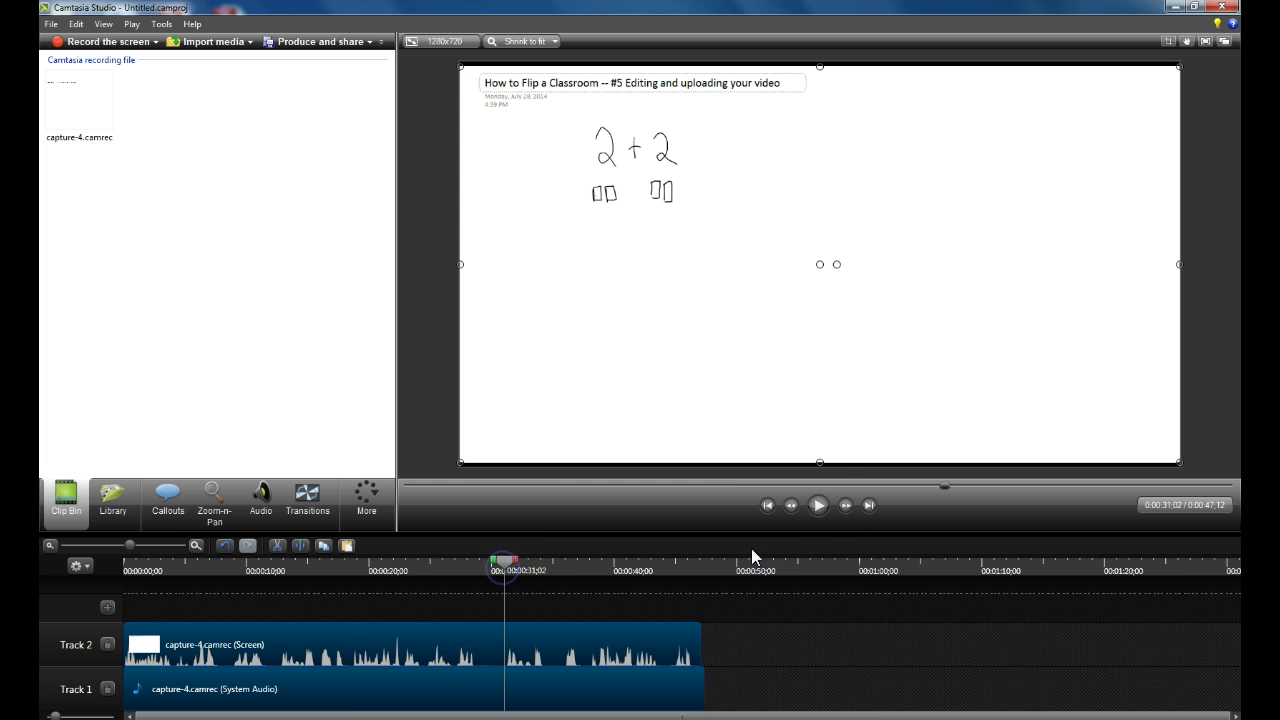
left_click(819, 505)
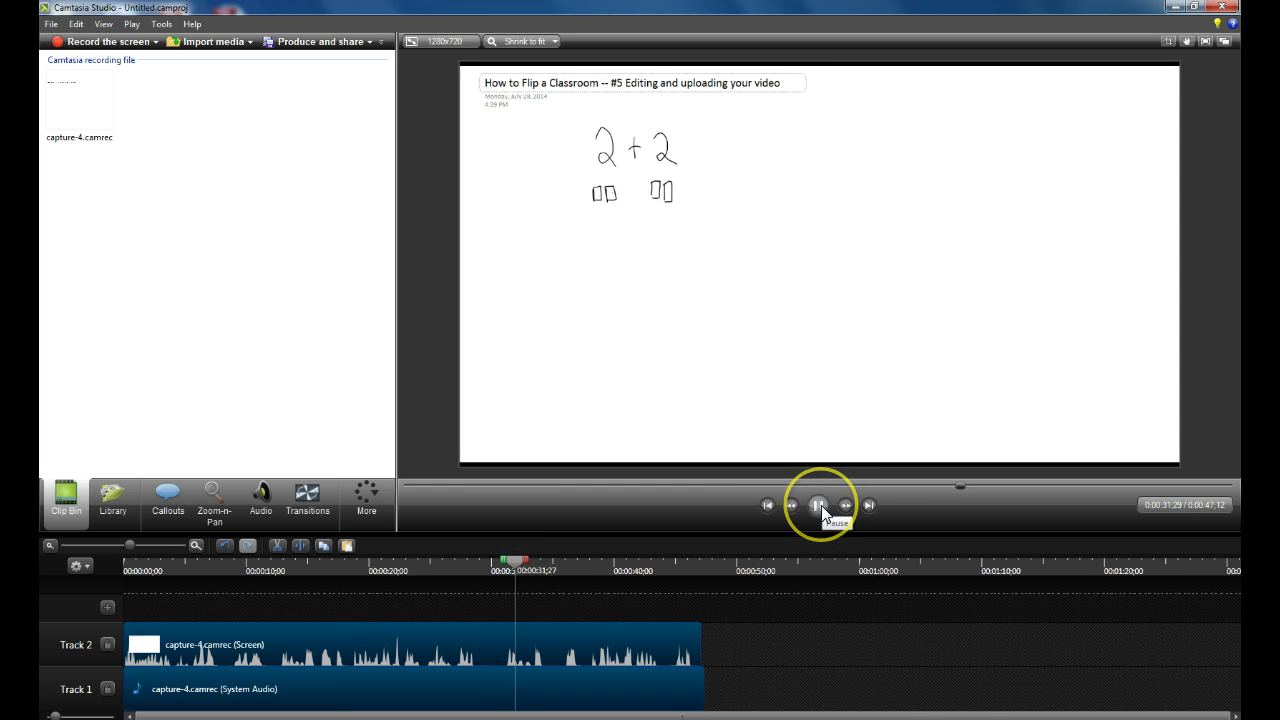
left_click(819, 505)
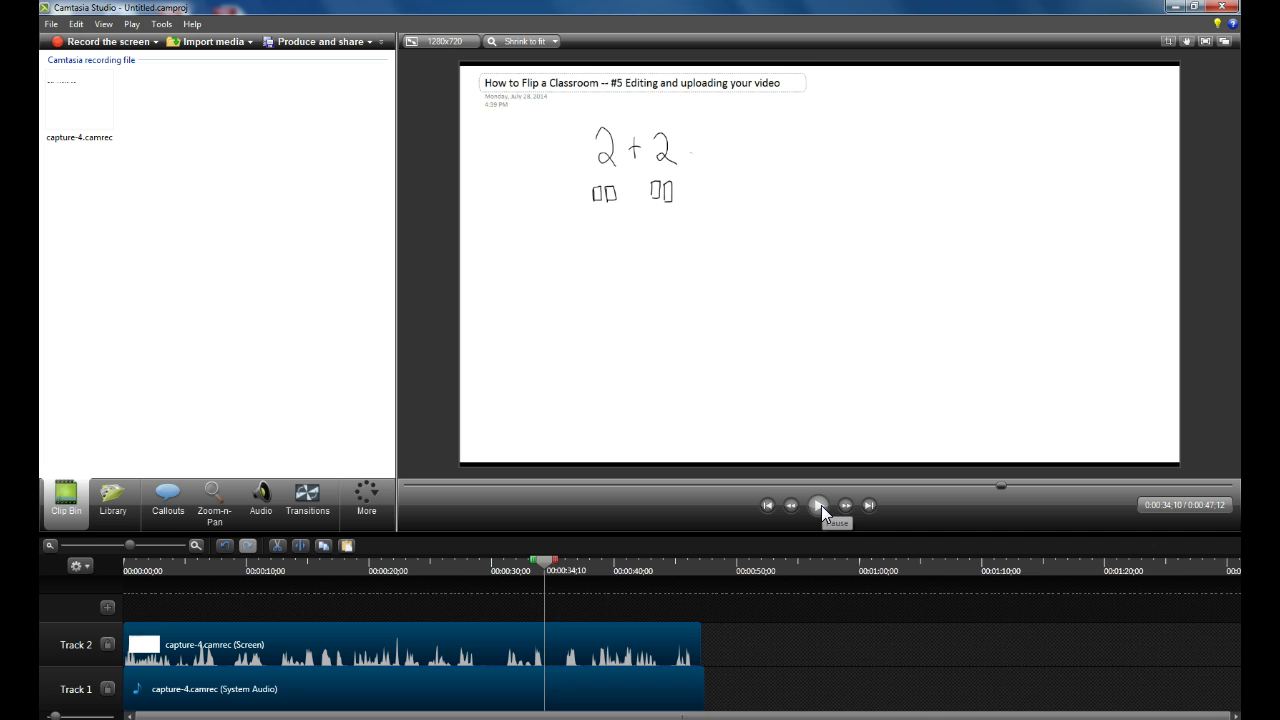
left_click(506, 569)
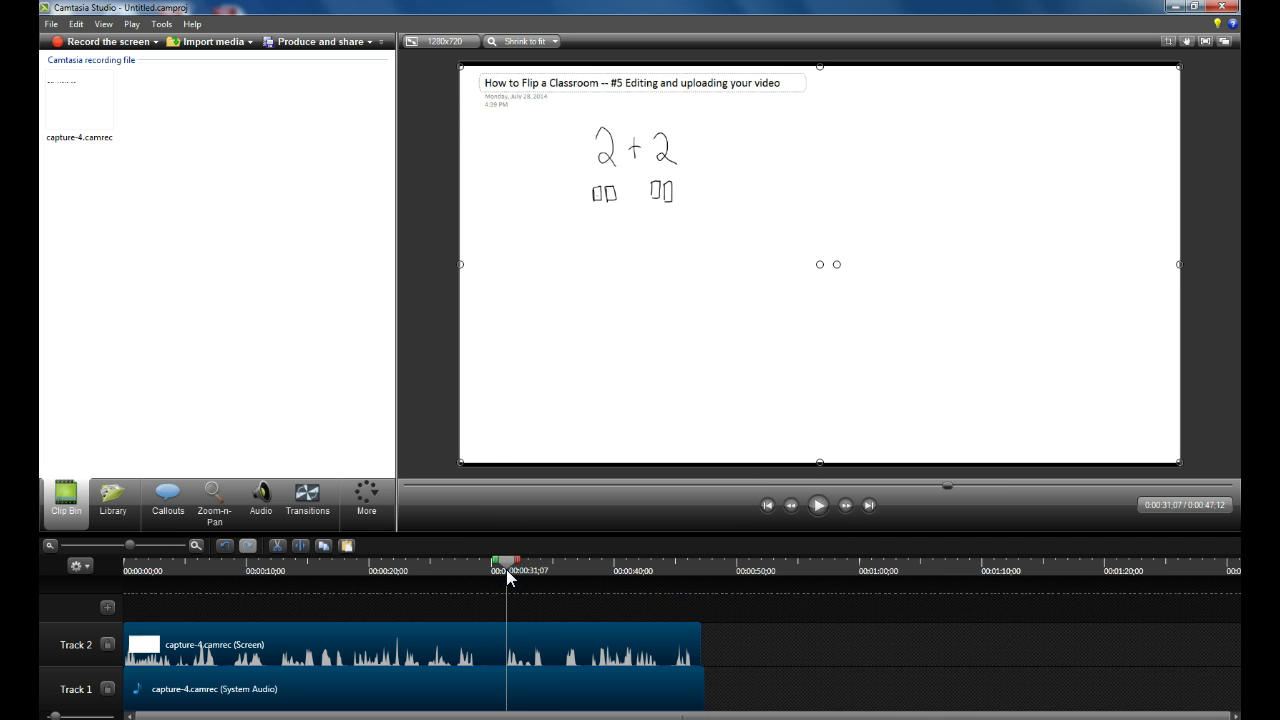
Select the timeline range from 0:12;11 to 0:31 where the mistake appears.
left_click(278, 572)
left_click(818, 505)
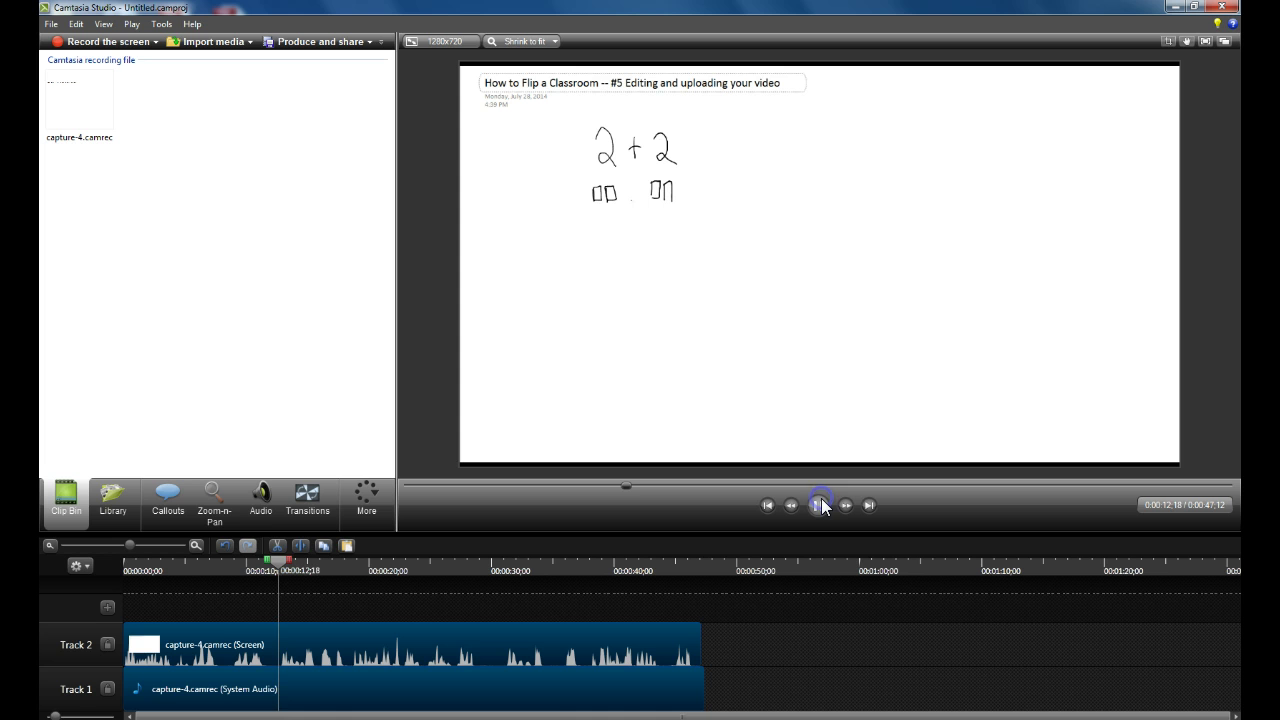
left_click(818, 505)
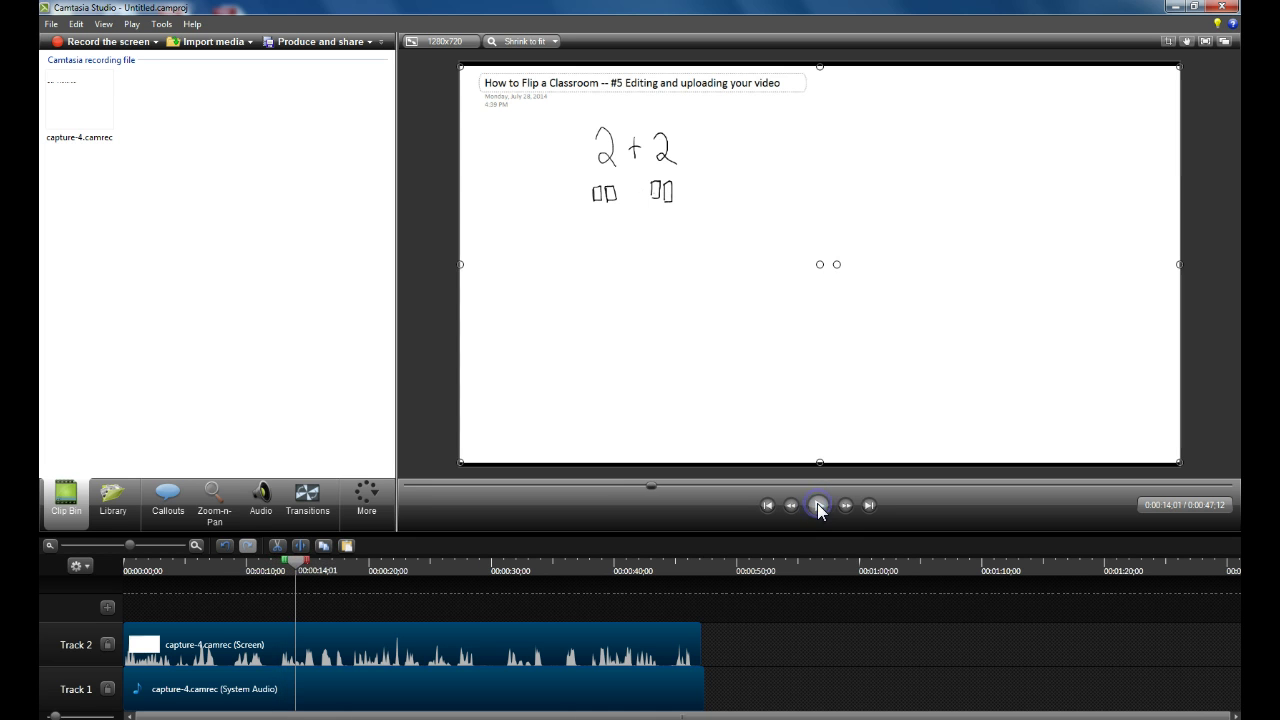
left_click(280, 571)
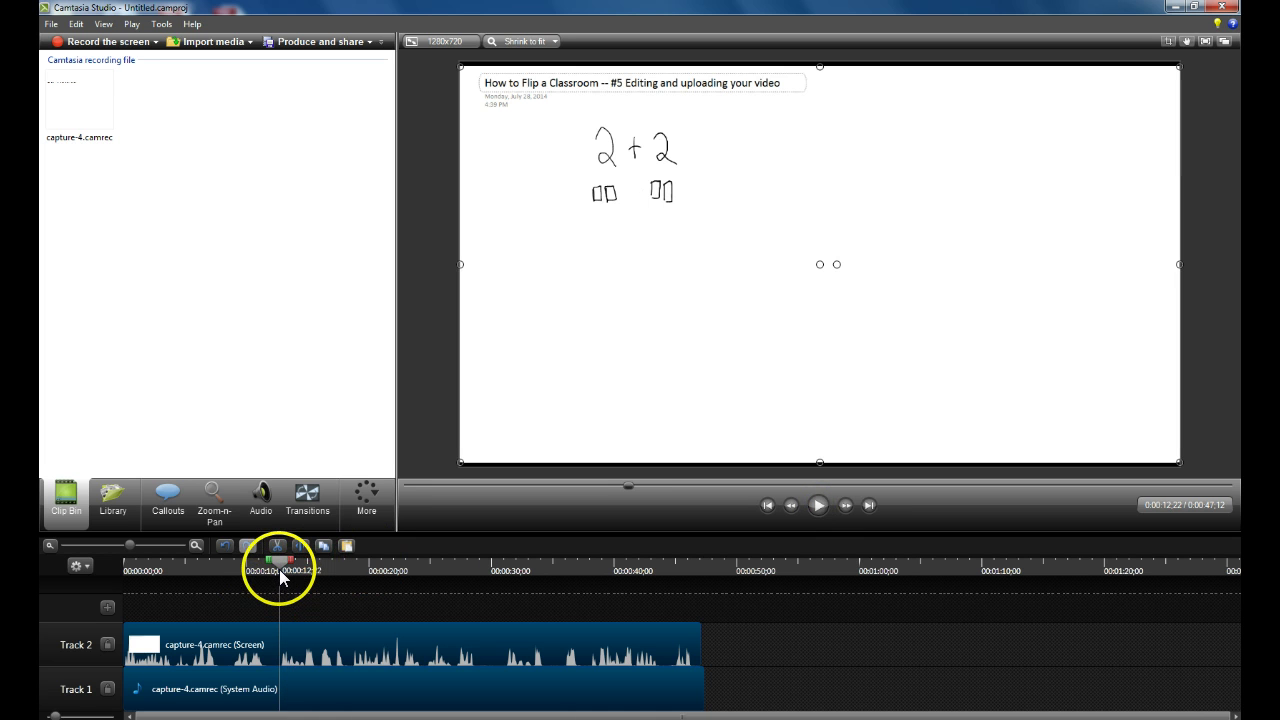
left_click(275, 572)
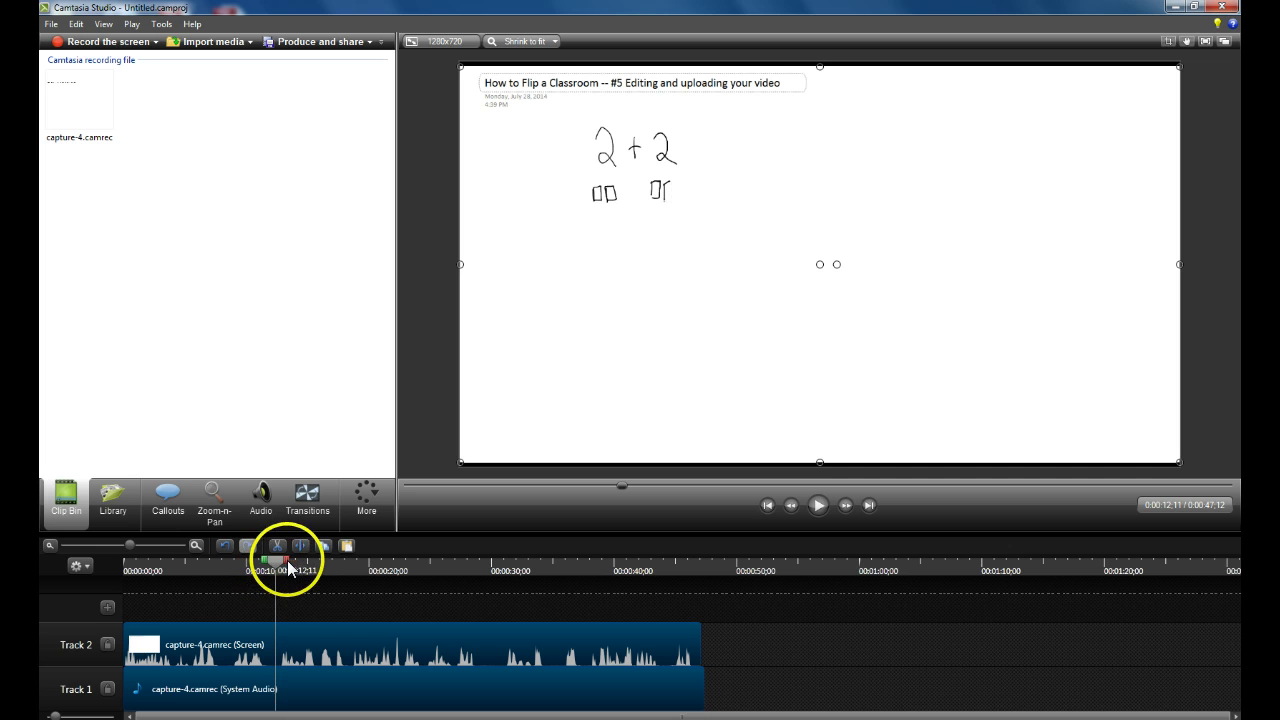
left_click_drag(287, 560, 515, 581)
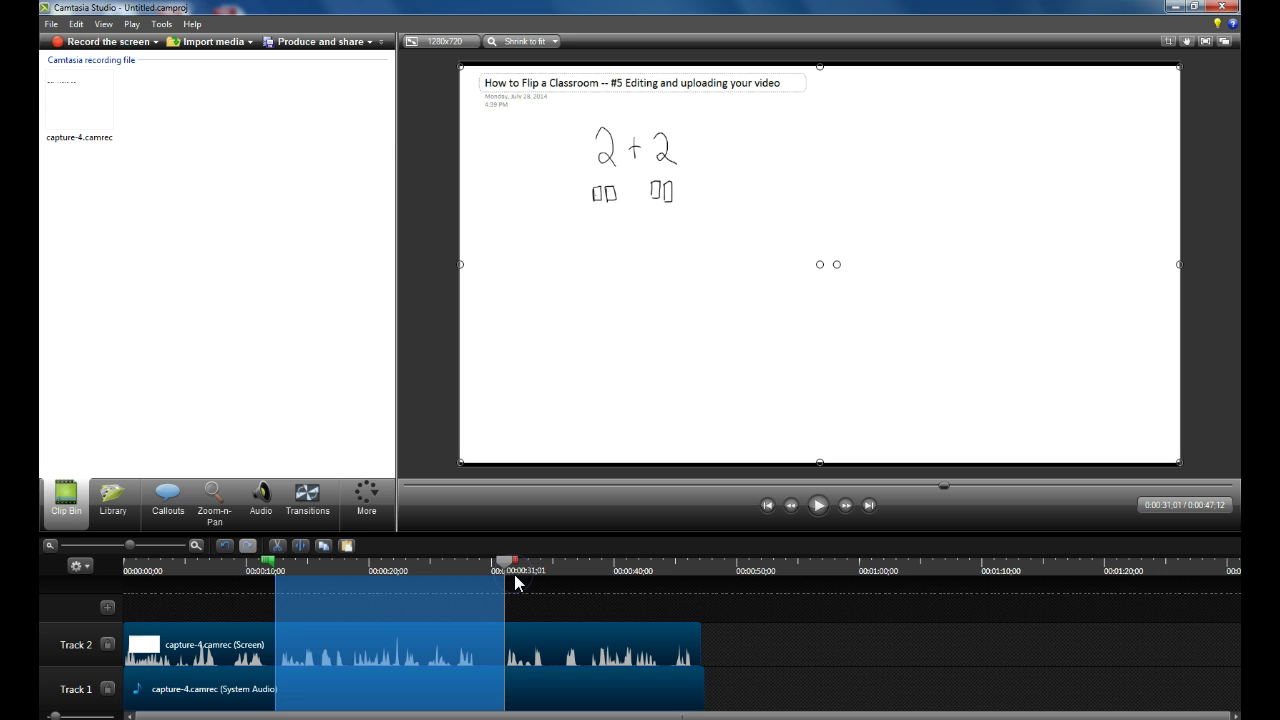
Zoom the timeline to check the selection, then cut 0:12–0:31, leaving a 0:28;22 video.
left_click(196, 547)
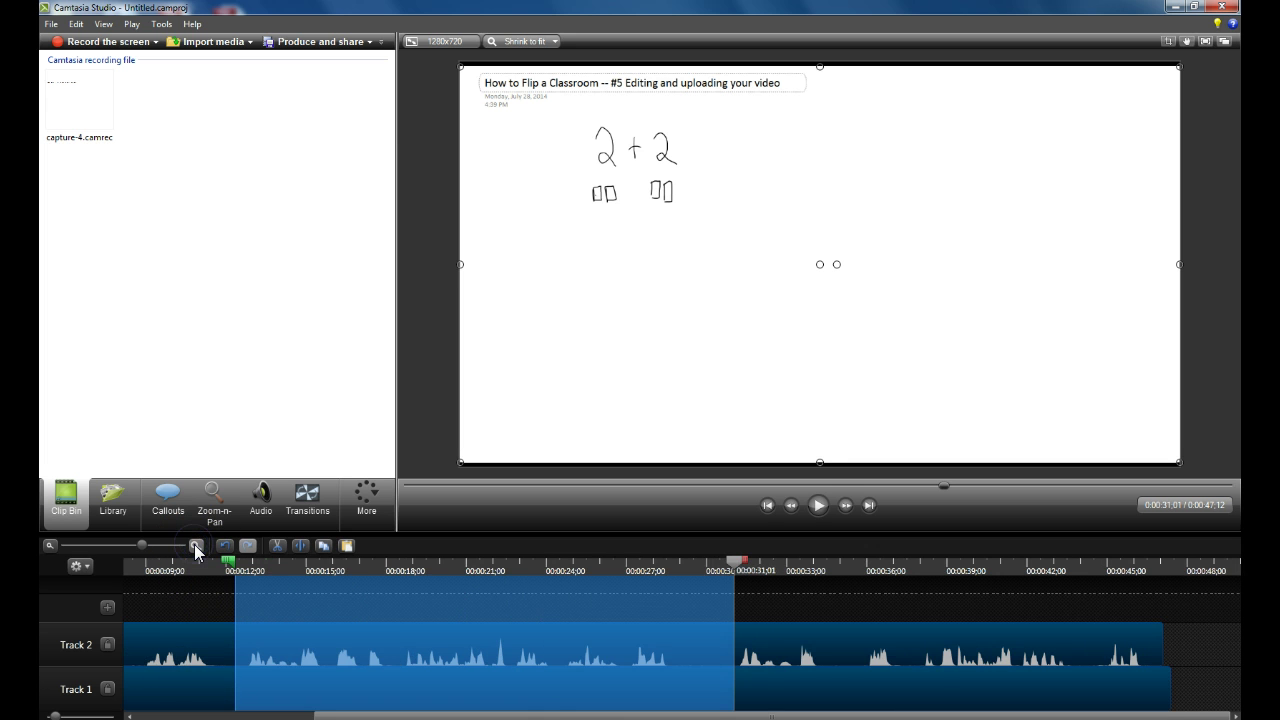
left_click(196, 547)
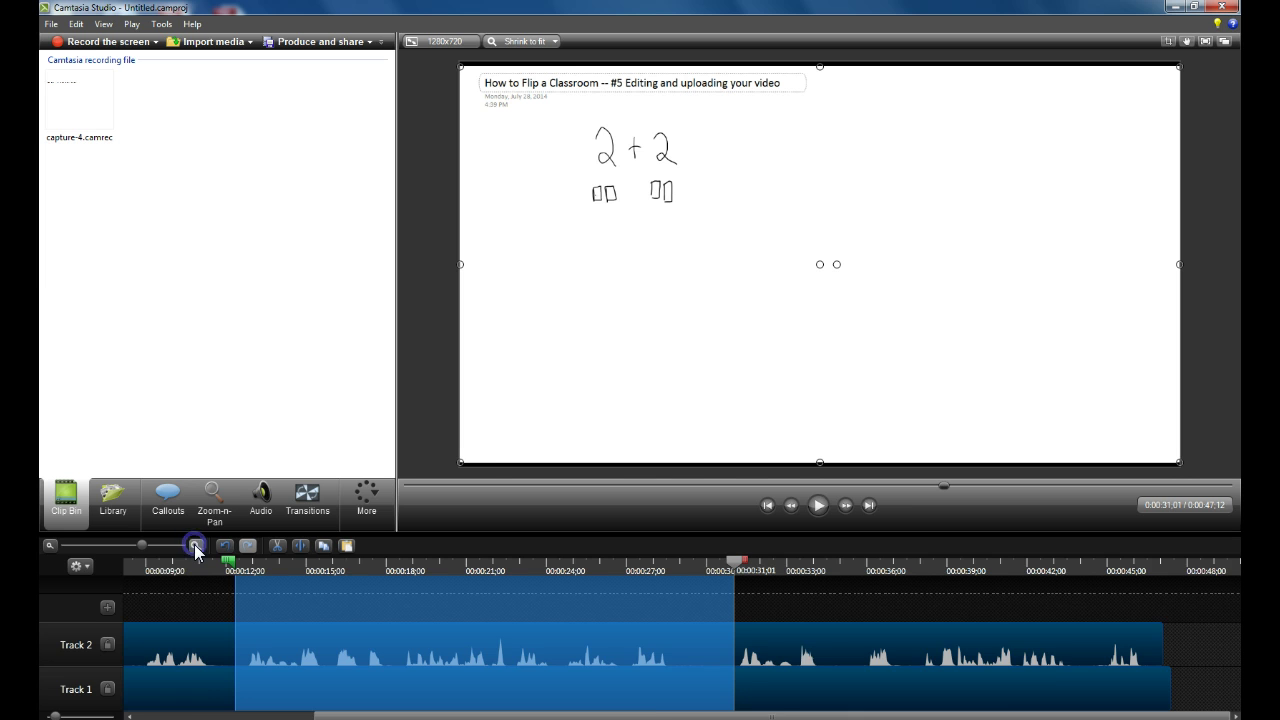
left_click(51, 545)
left_click(51, 545)
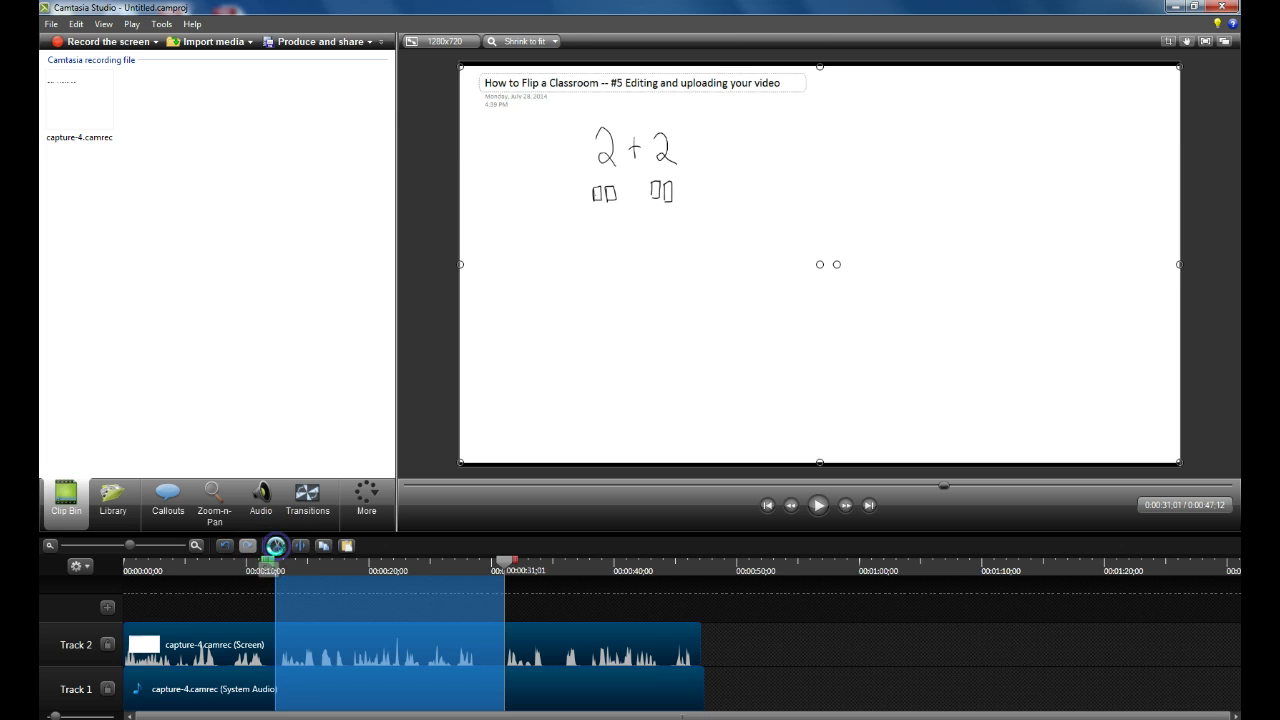
left_click(278, 548)
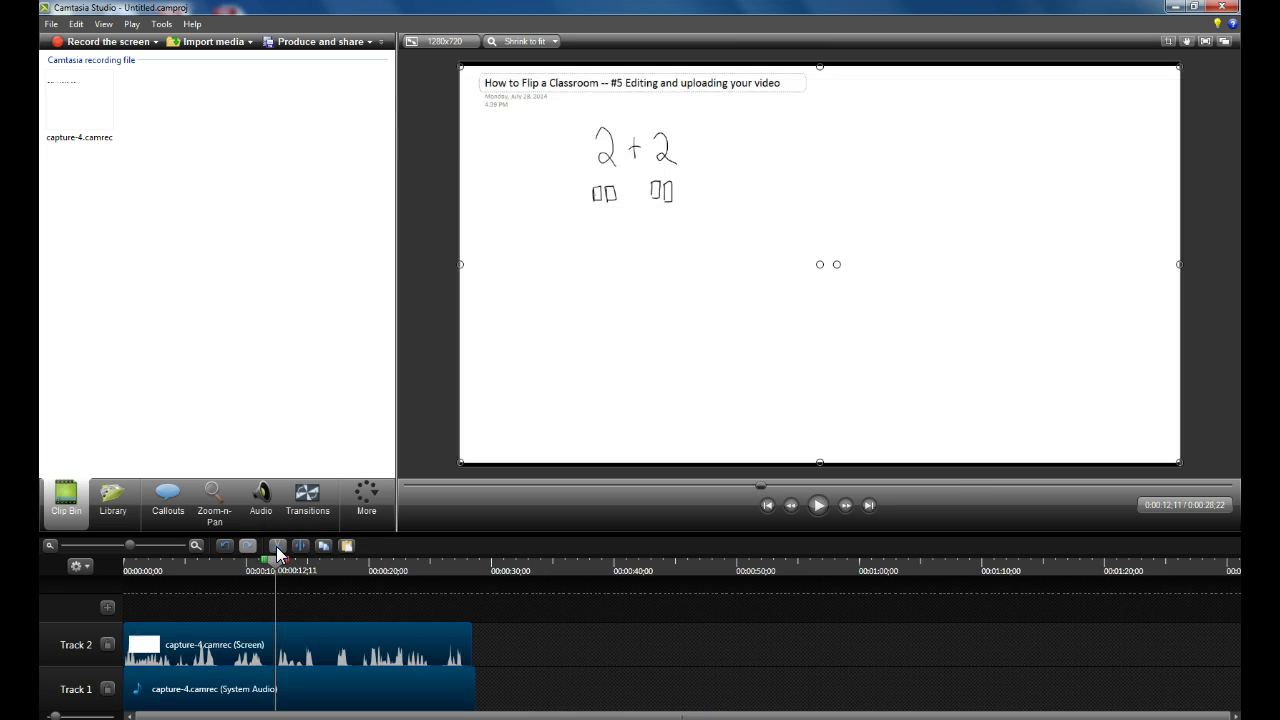
left_click(277, 571)
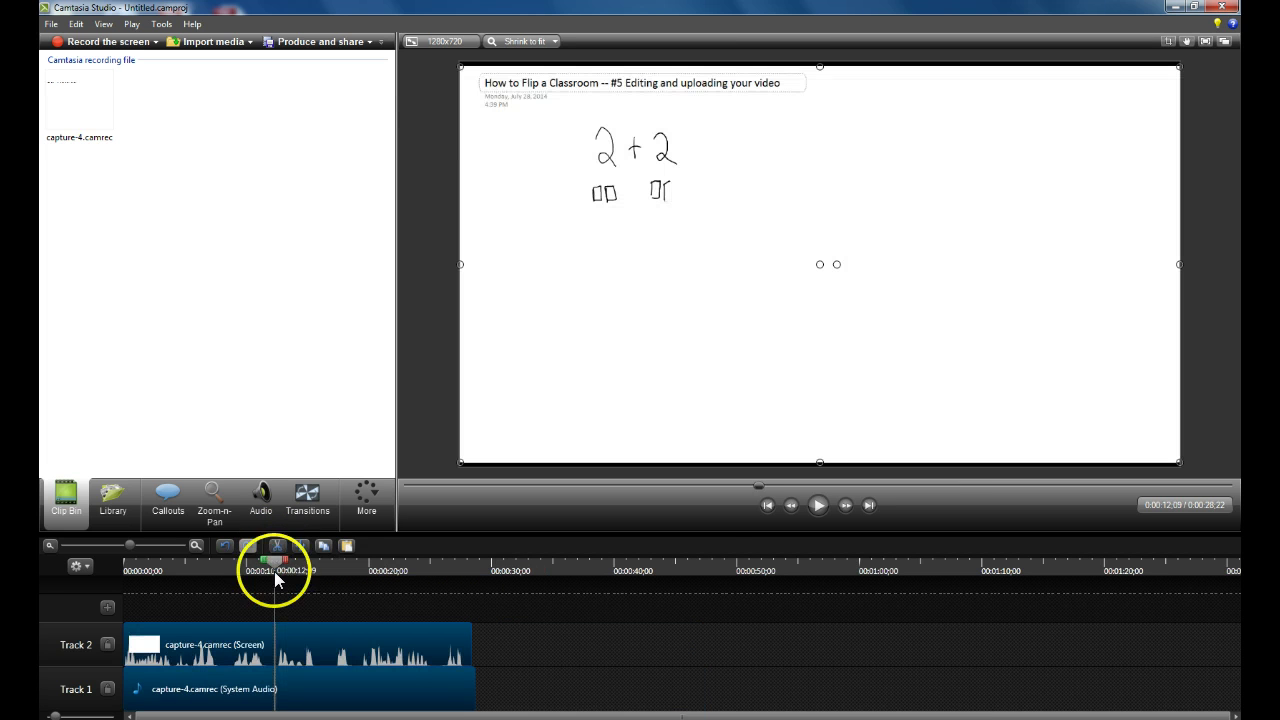
left_click(767, 506)
left_click(818, 505)
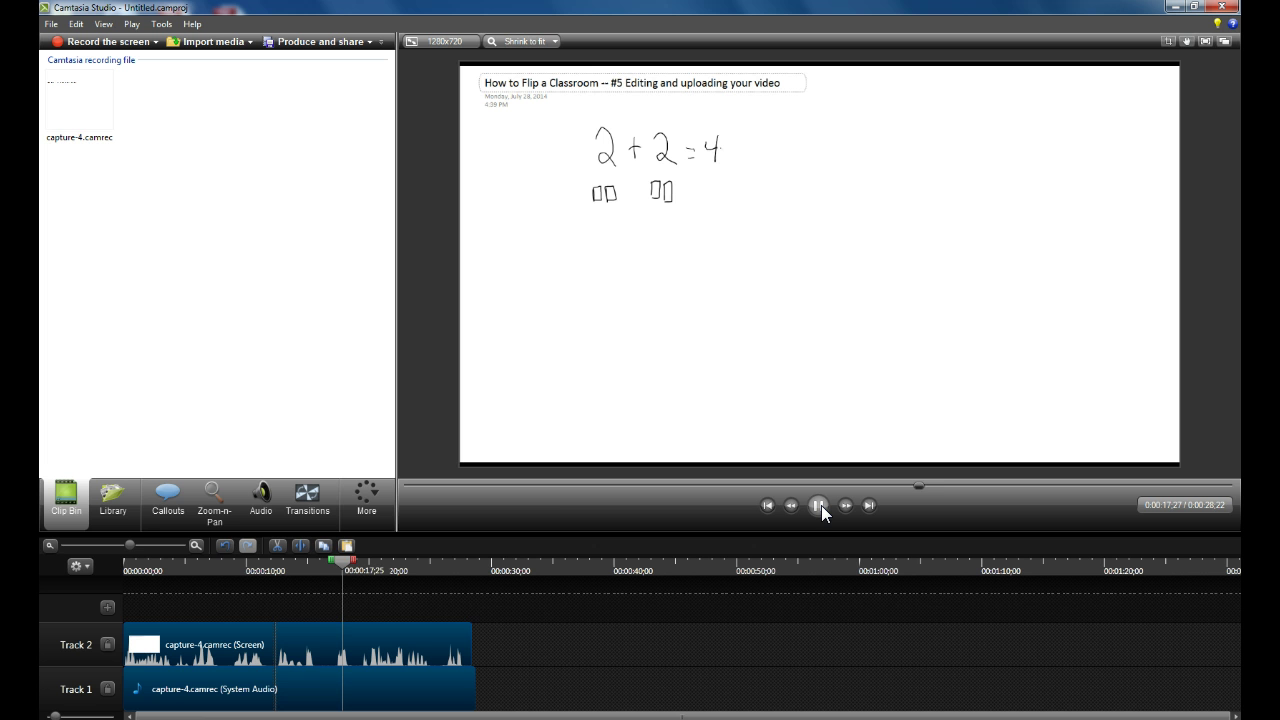
left_click(821, 505)
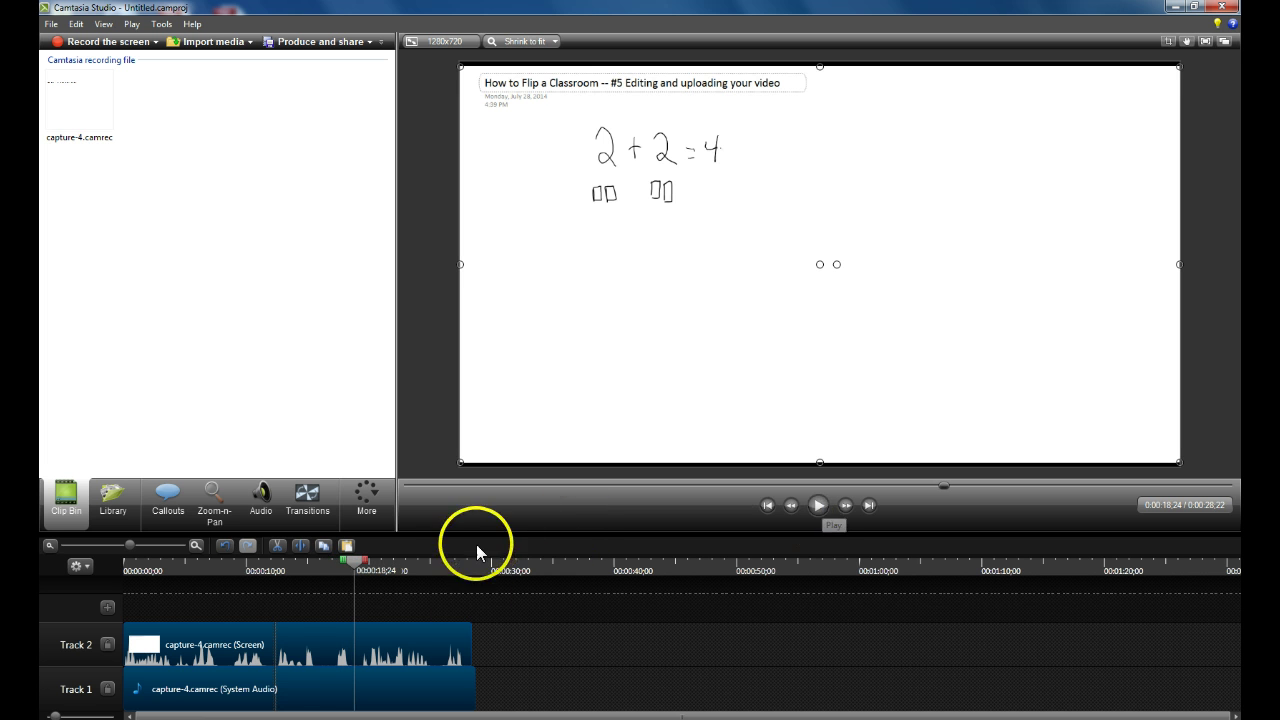
Select the ending after 0:18, then cut the 0:15;19–0:17;03 stretch, leaving 0:17;10.
left_click_drag(363, 556, 496, 575)
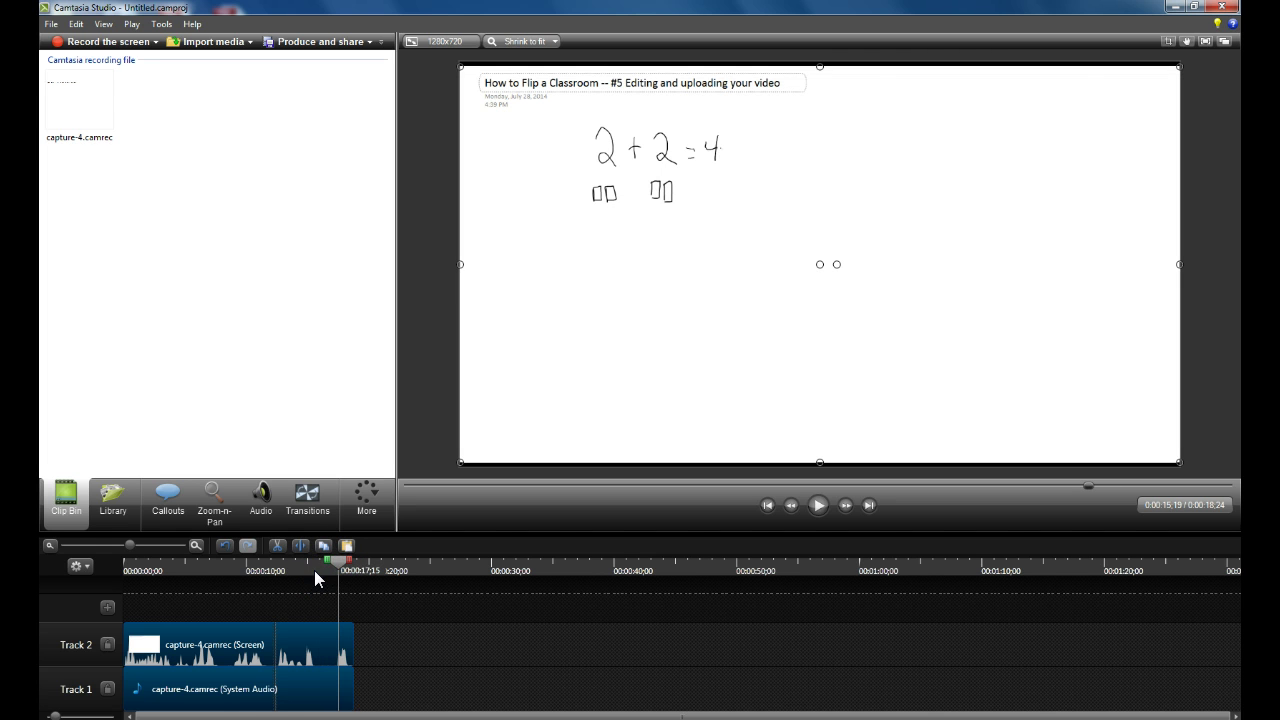
left_click(315, 570)
left_click(326, 657)
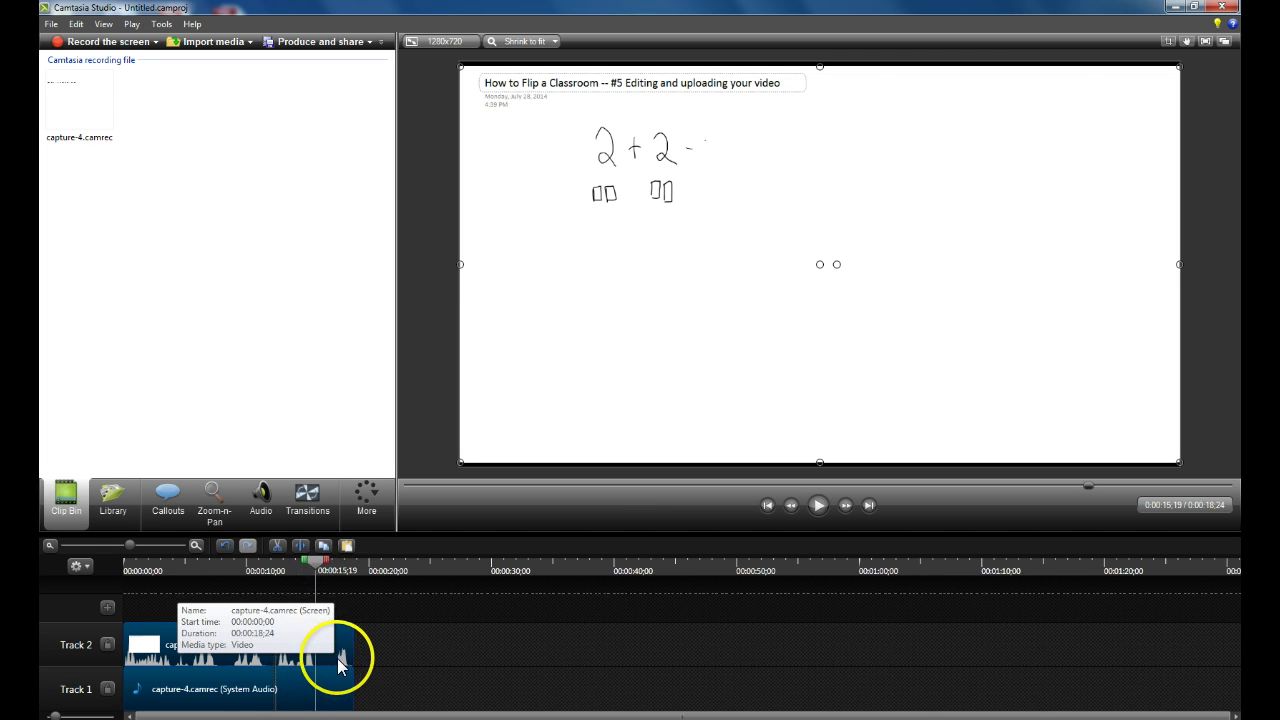
left_click(330, 567)
left_click_drag(330, 567, 337, 566)
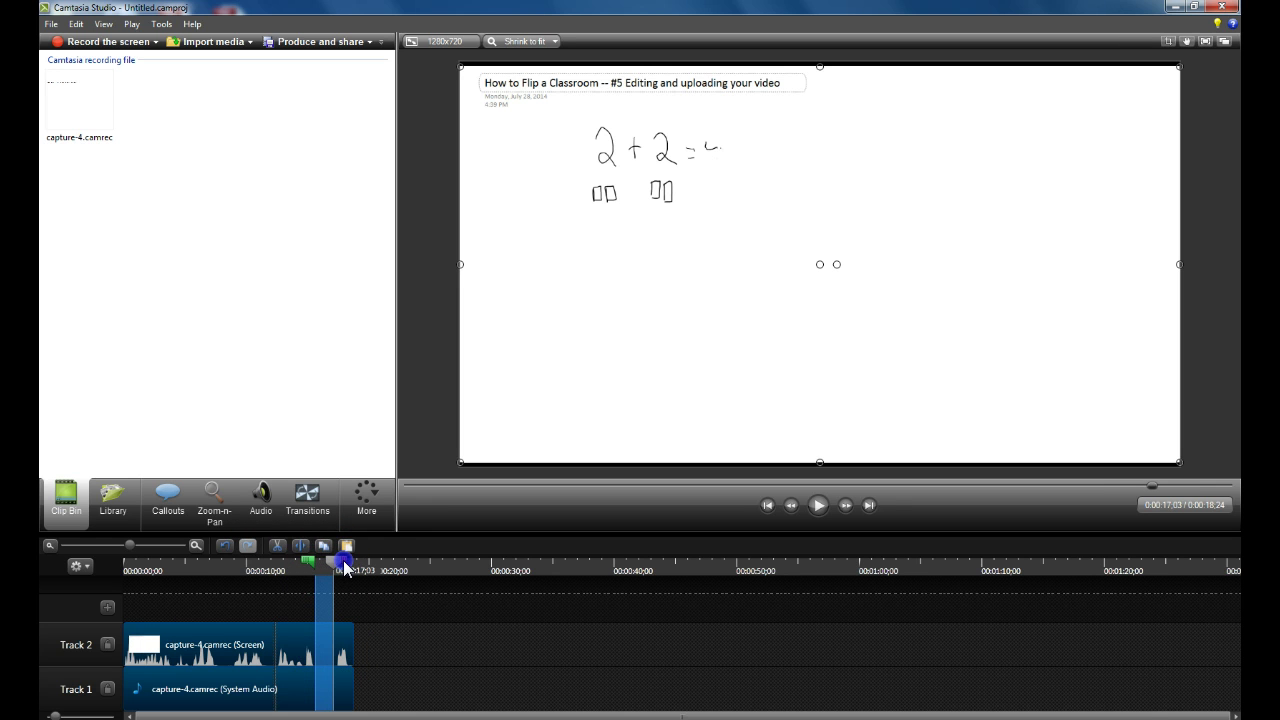
left_click(279, 546)
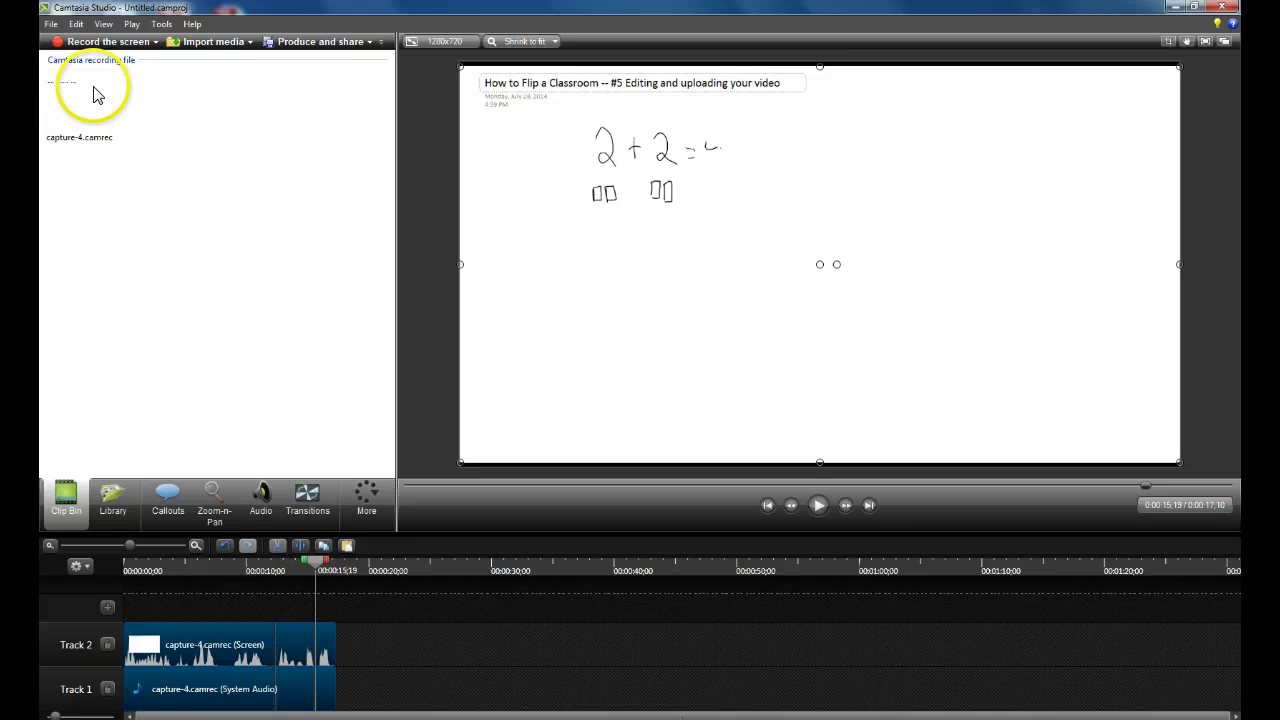
Save the edited project as 'Test Project' (Test Project.camproj).
left_click(47, 24)
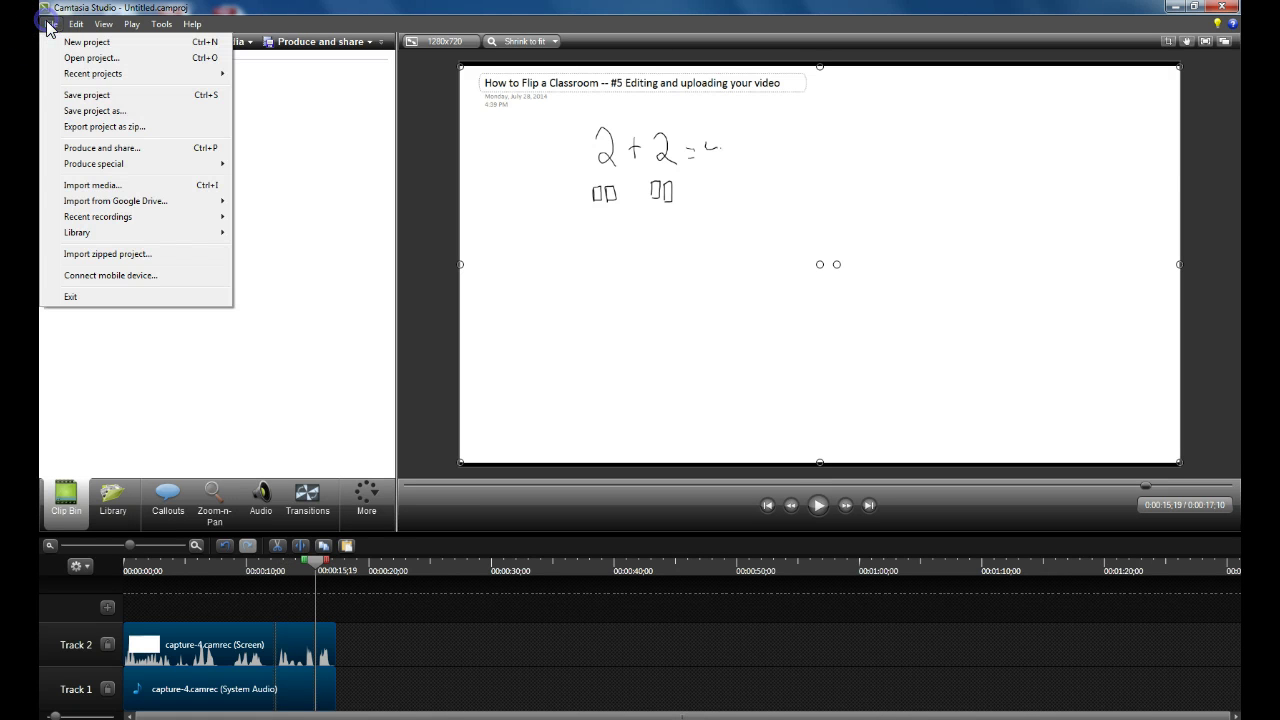
left_click(92, 95)
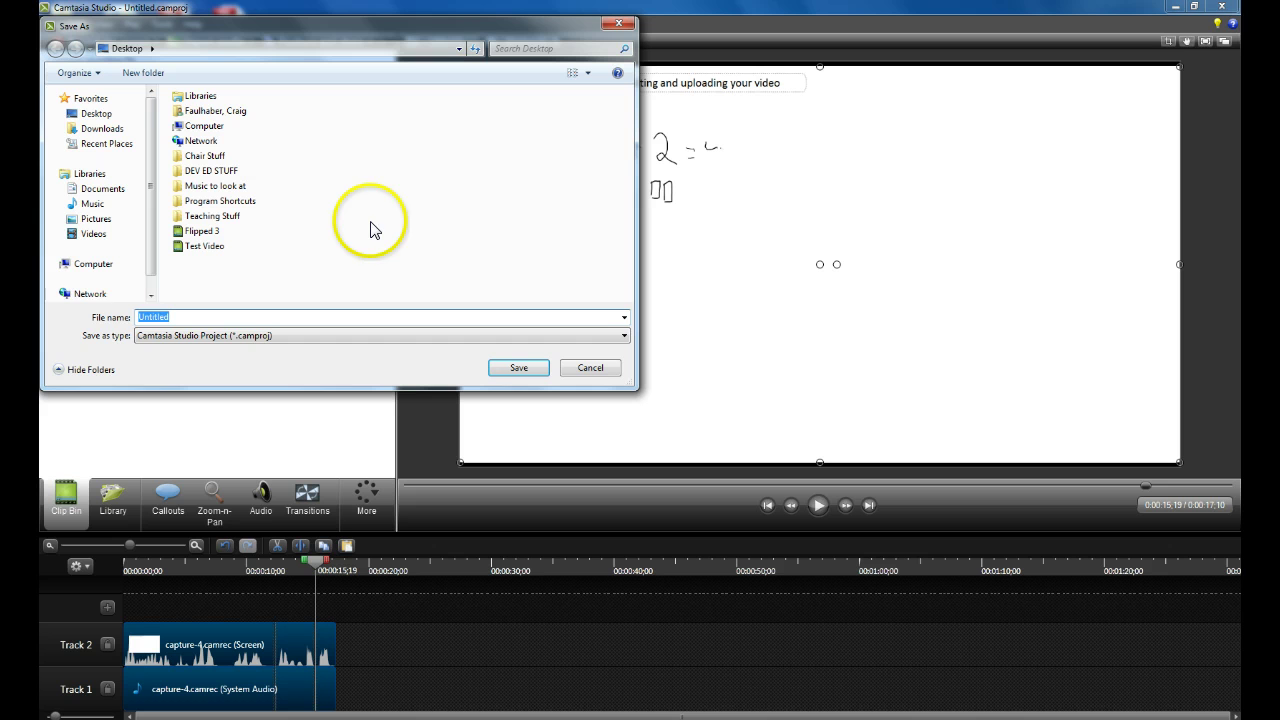
type("Test Project")
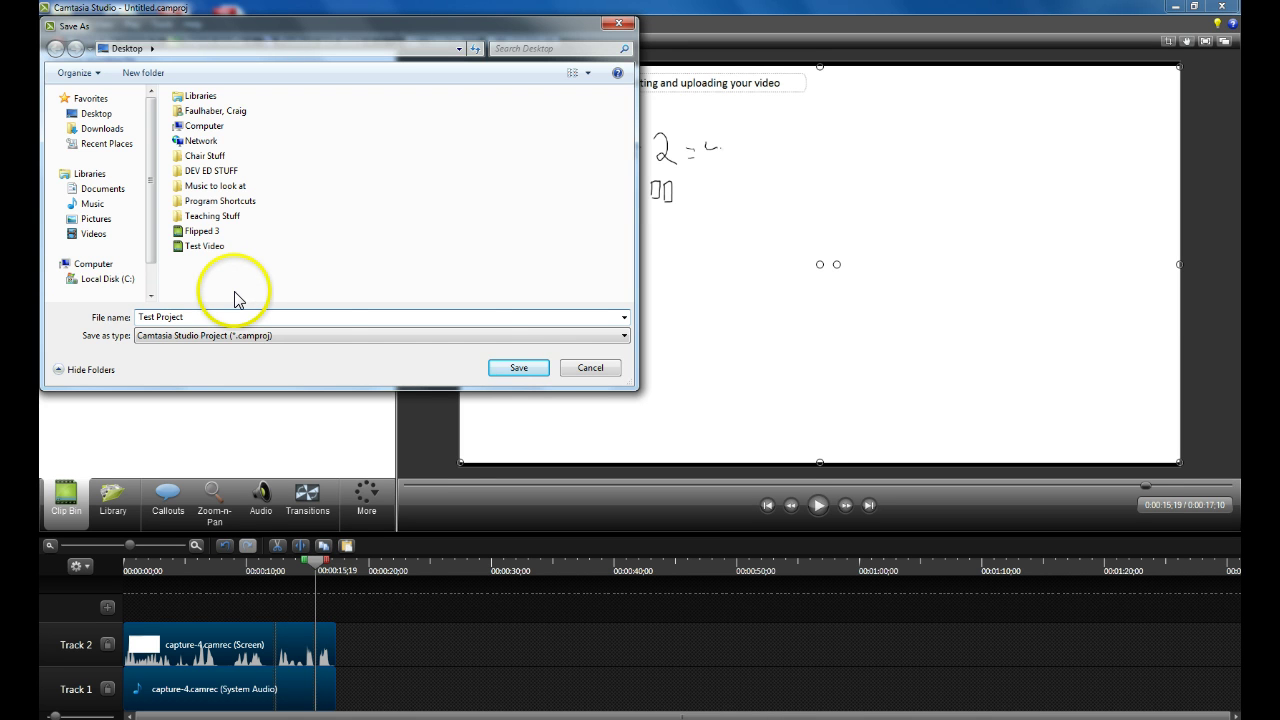
left_click(521, 368)
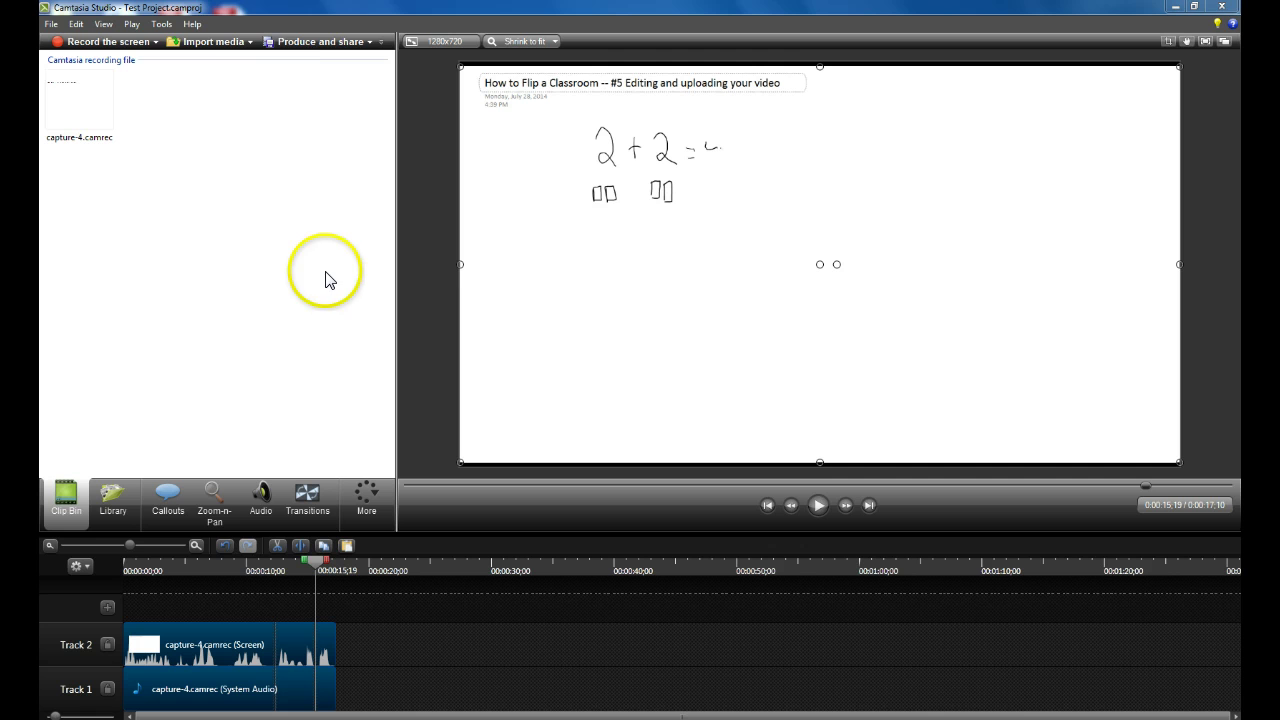
Start producing the video with the Share to YouTube preset.
left_click(347, 44)
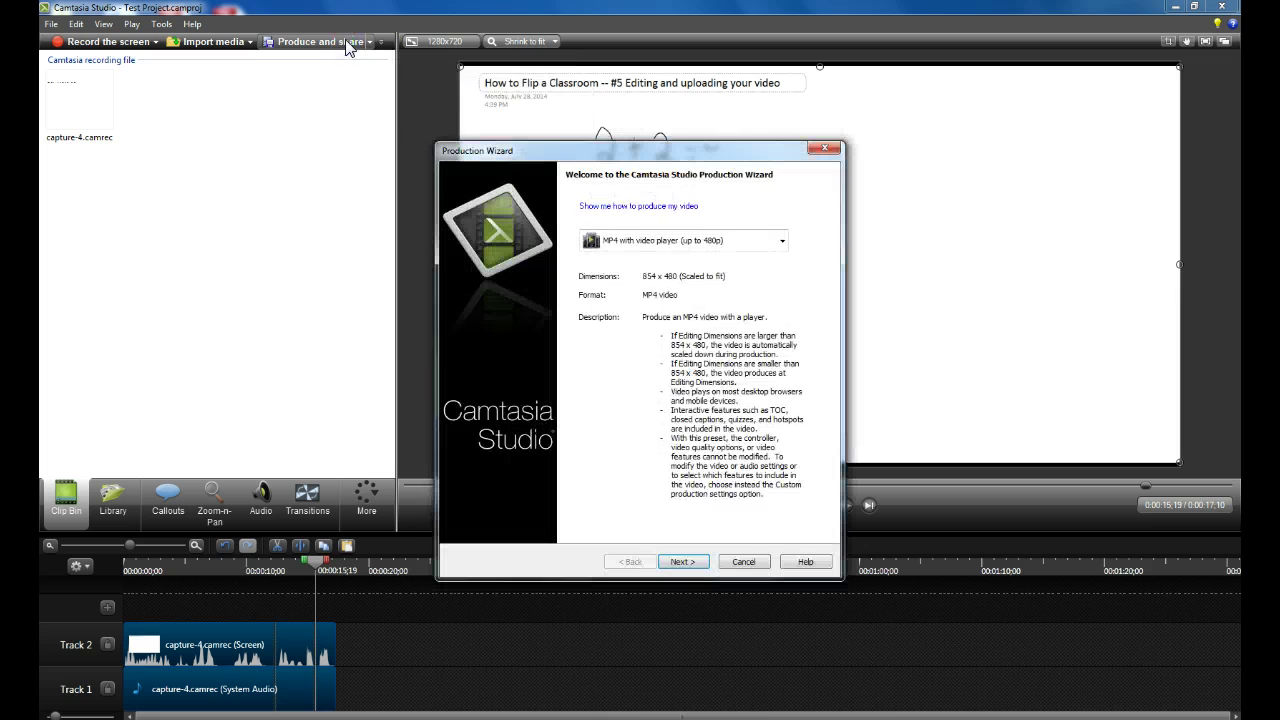
left_click(781, 241)
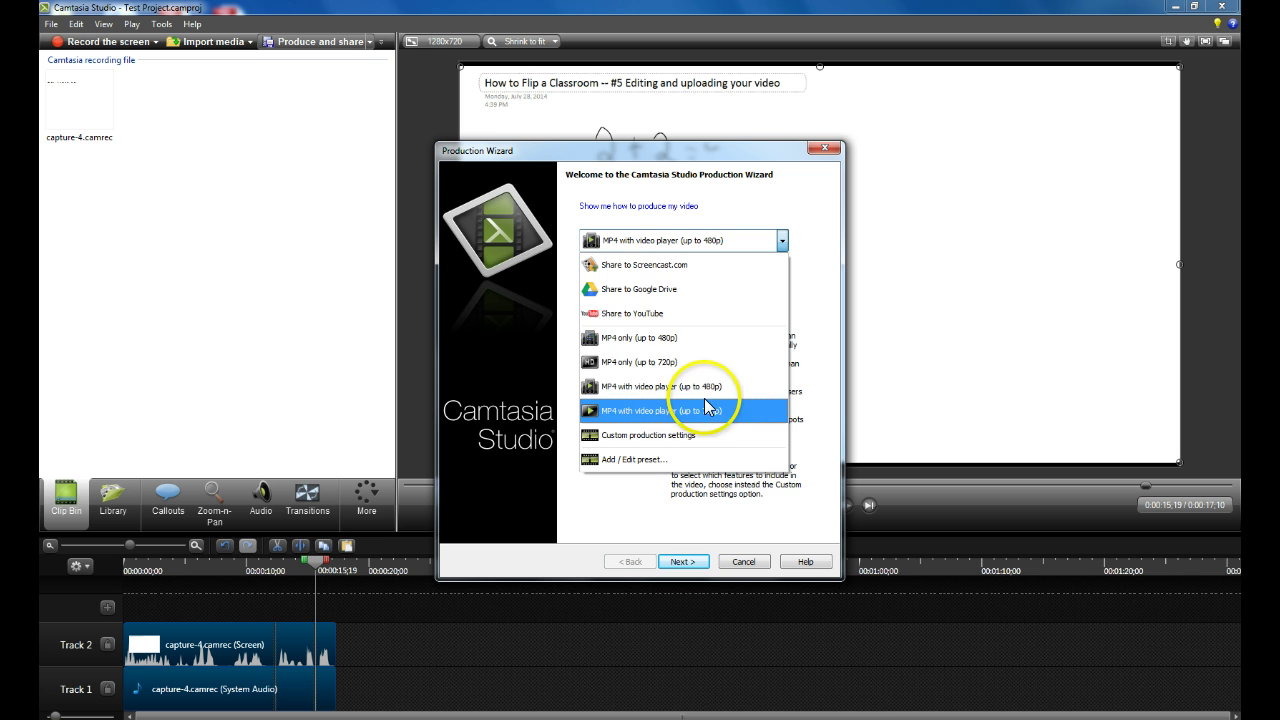
left_click(662, 313)
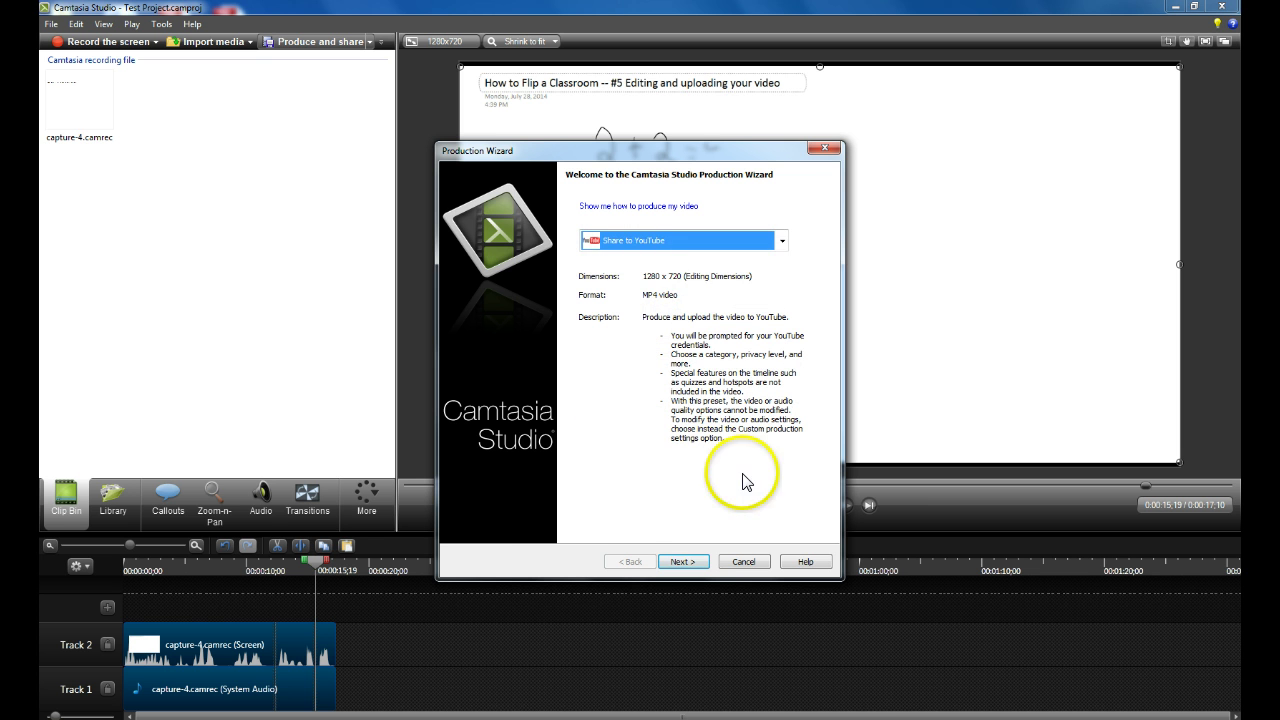
left_click(692, 563)
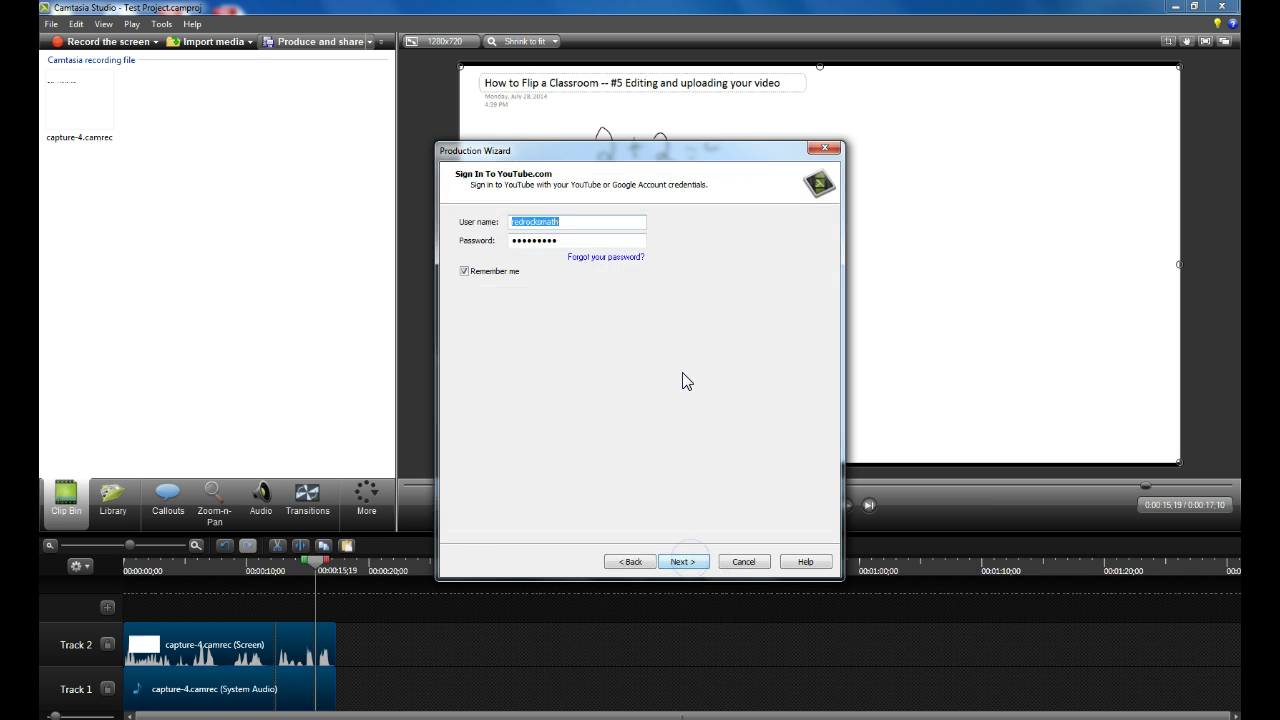
Fill in the YouTube account user name and password and continue past sign-in.
left_click(574, 221)
left_click(571, 241)
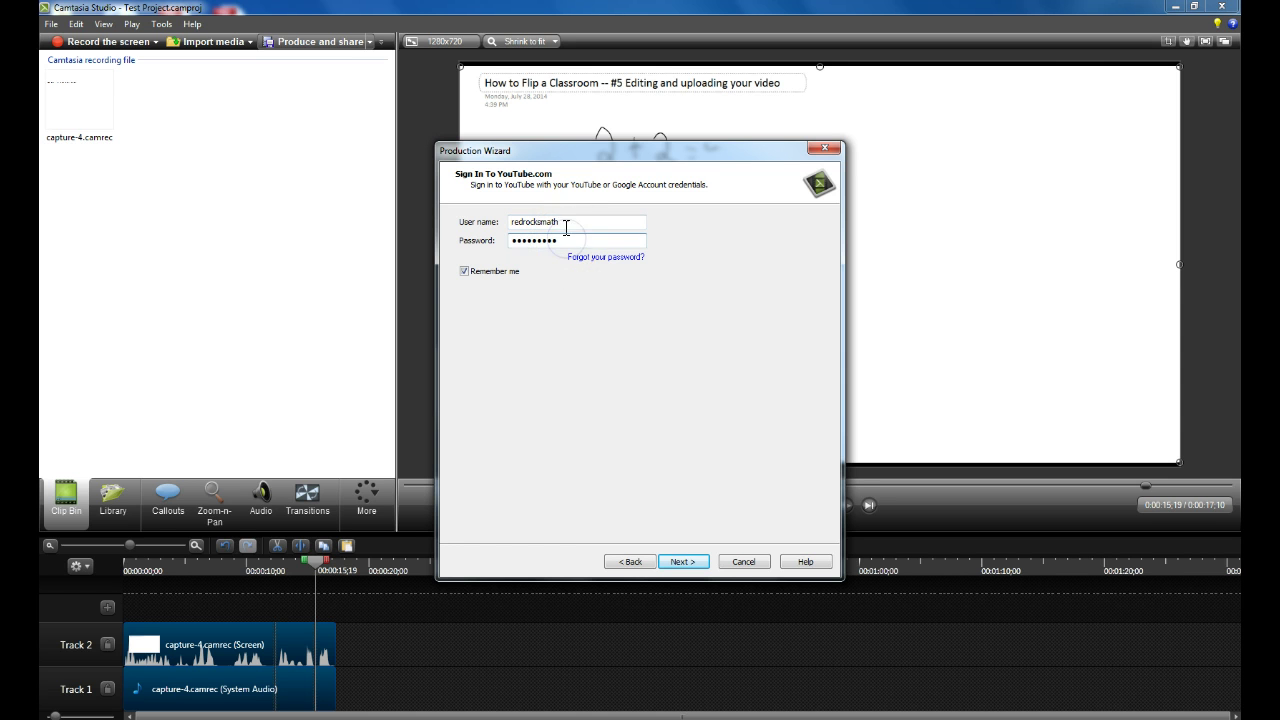
left_click(690, 565)
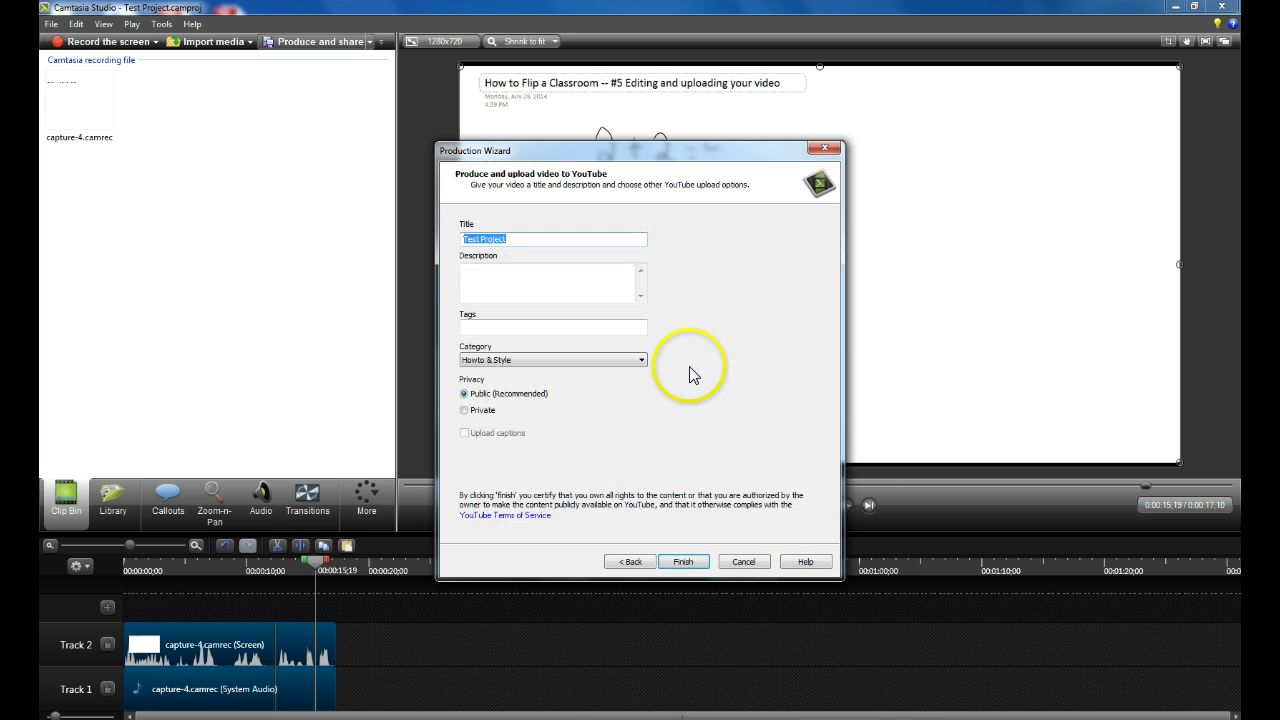
Enter 'test' as description and tags, set category to Education, and finish to start rendering.
left_click(579, 281)
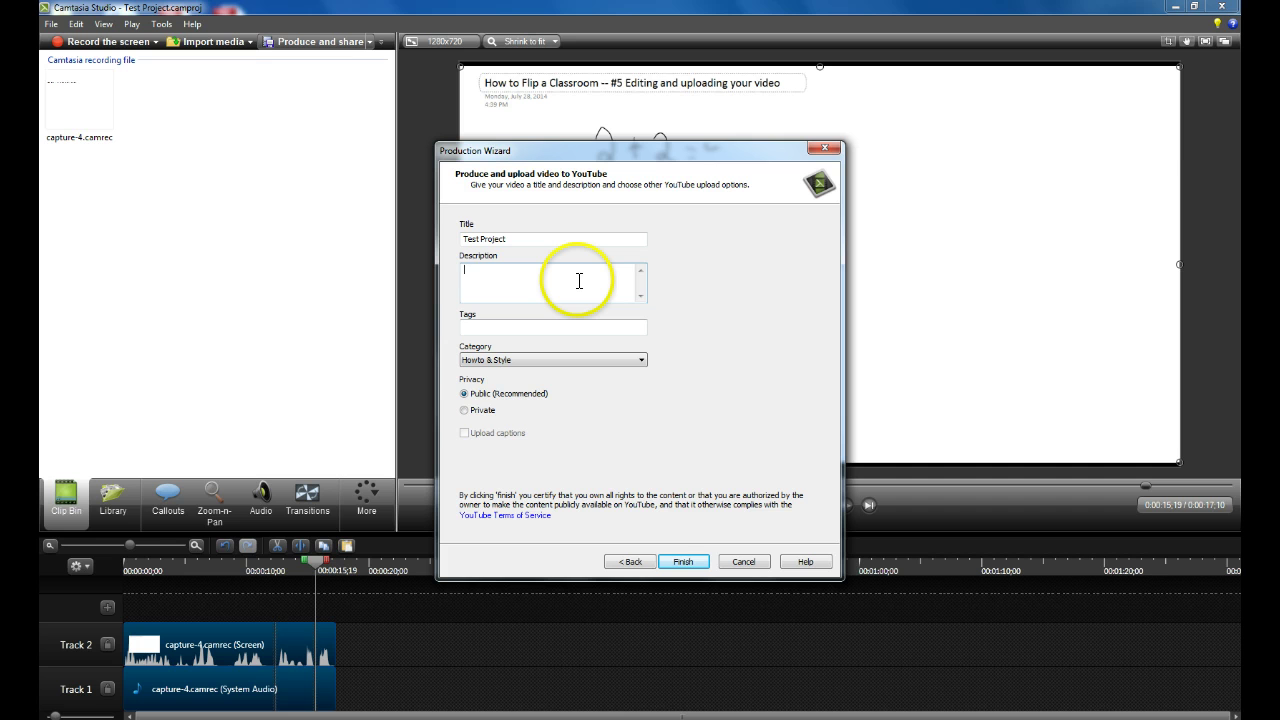
left_click(551, 325)
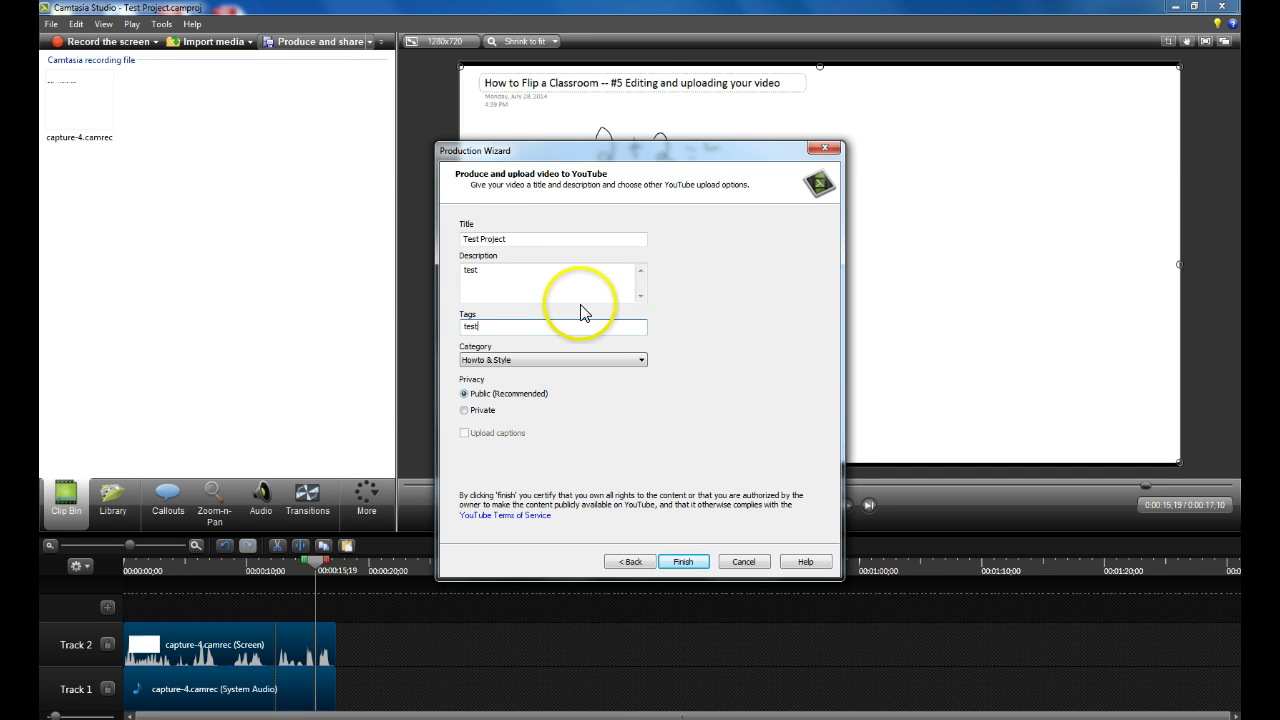
left_click(603, 360)
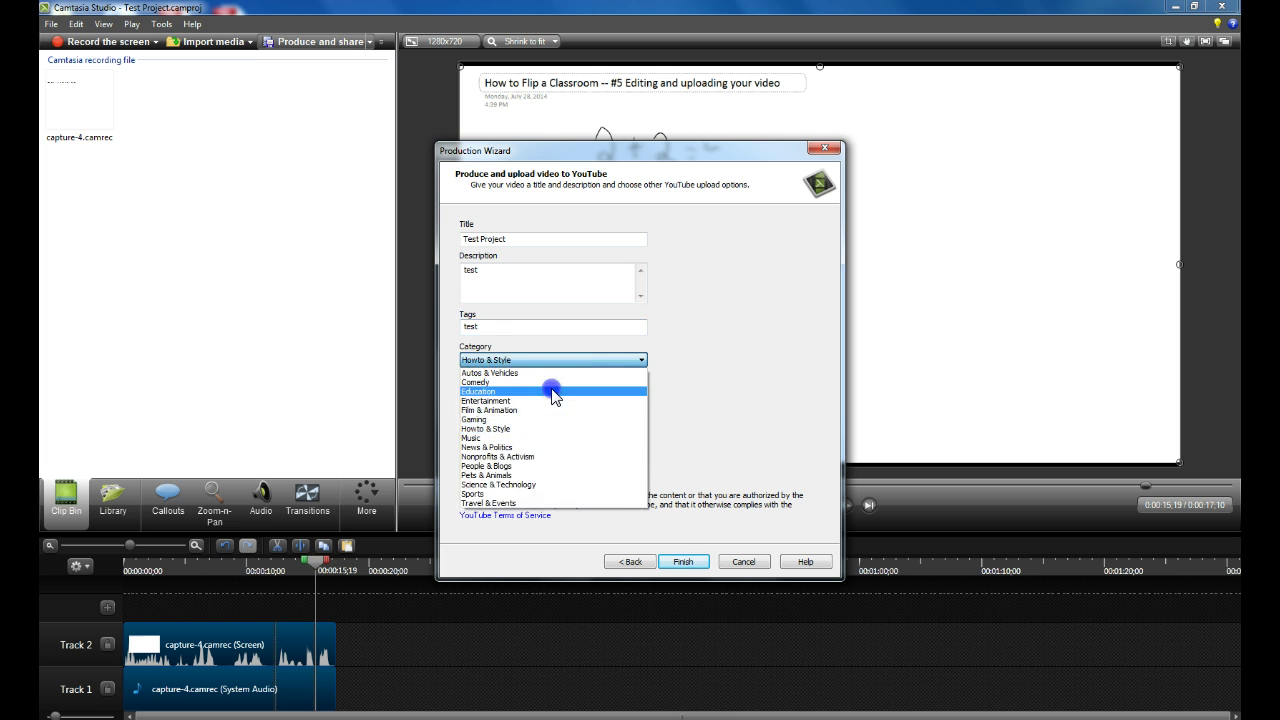
left_click(553, 391)
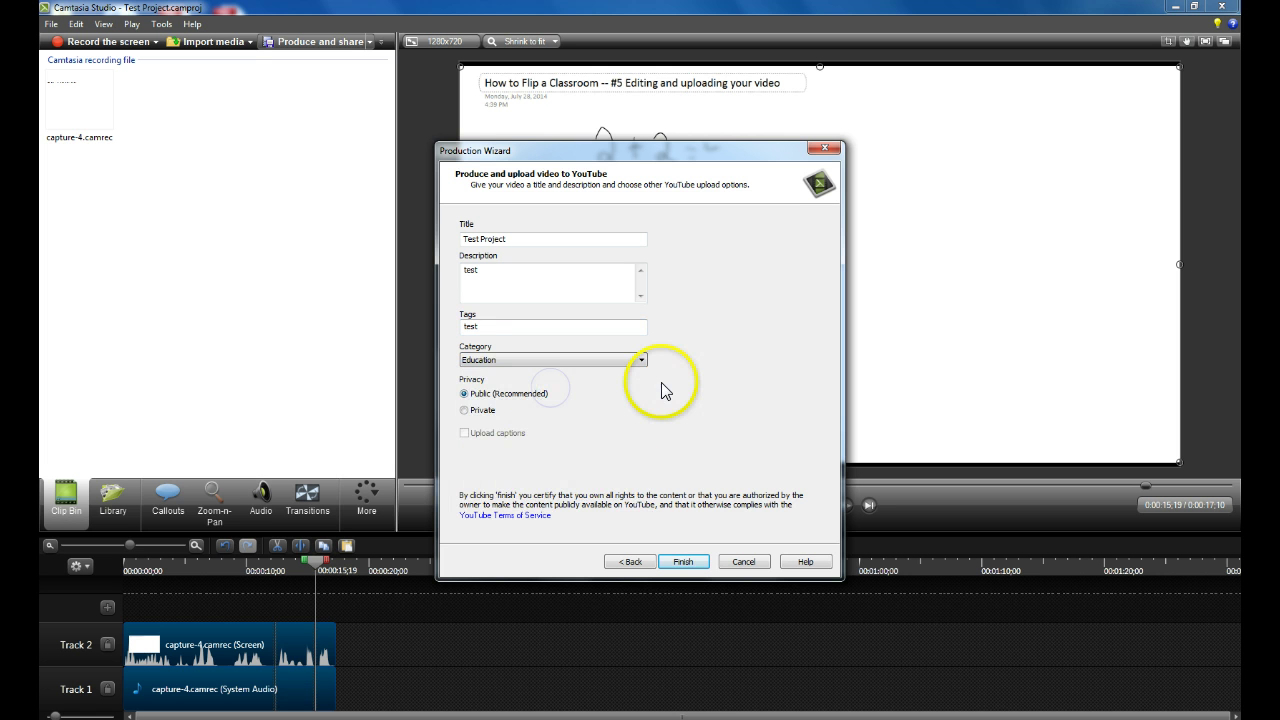
left_click(685, 562)
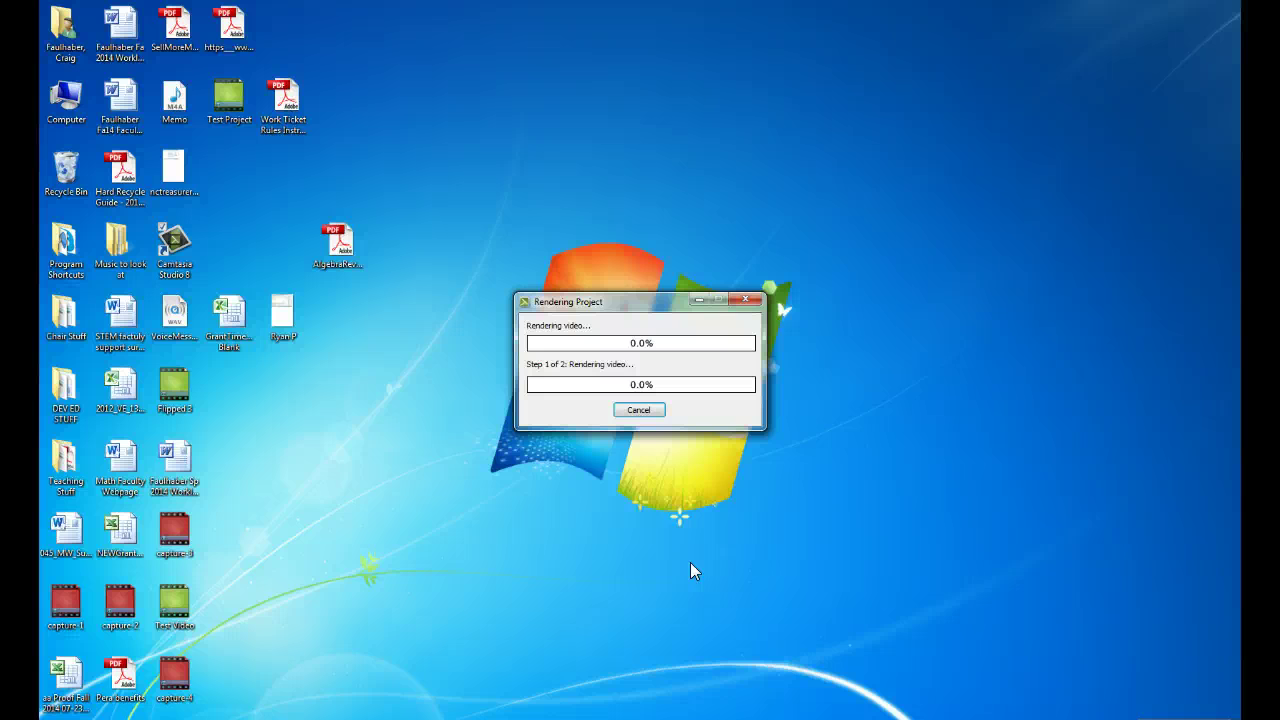
Cancel the YouTube render at 8% and close the Production Wizard without uploading.
left_click(702, 515)
left_click(634, 408)
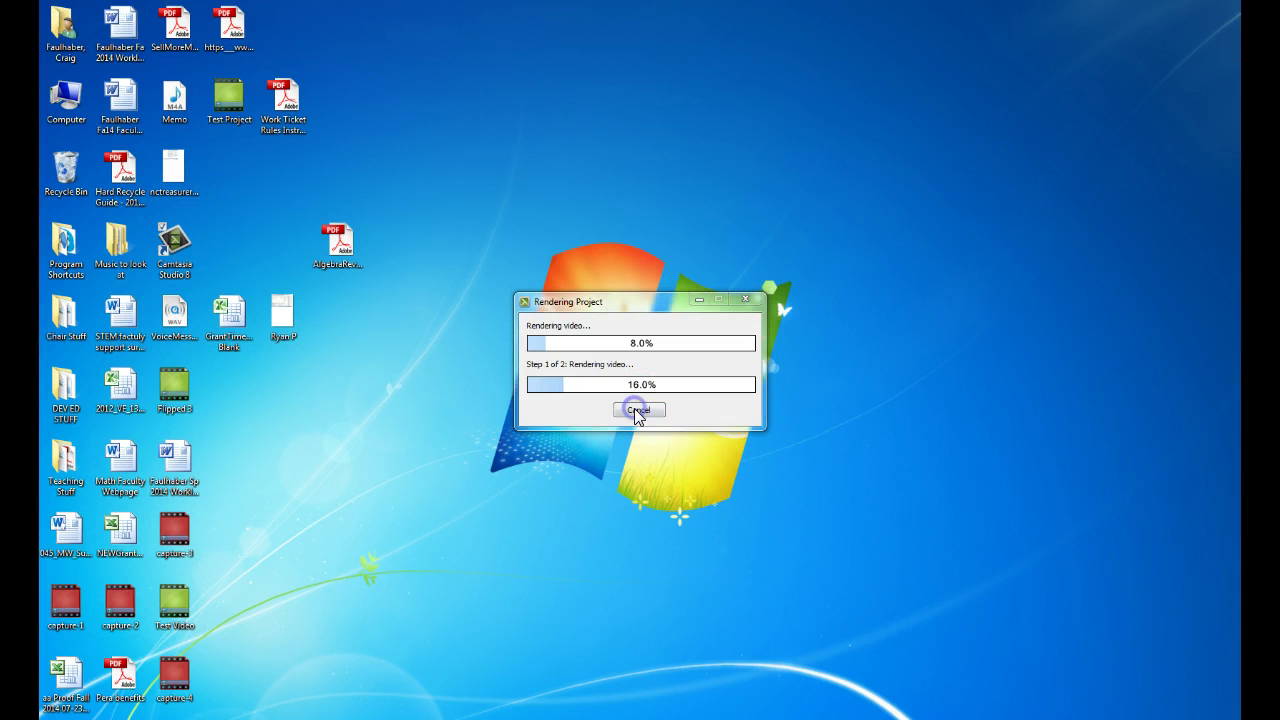
left_click(641, 402)
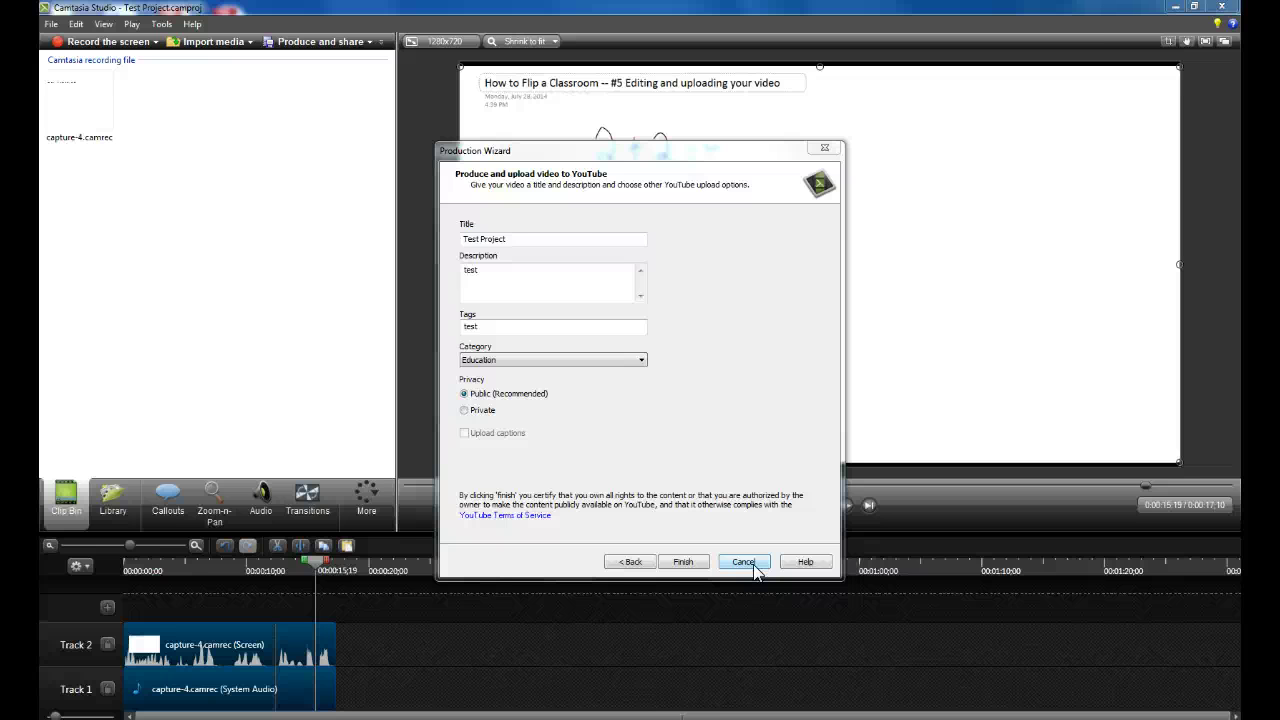
left_click(752, 566)
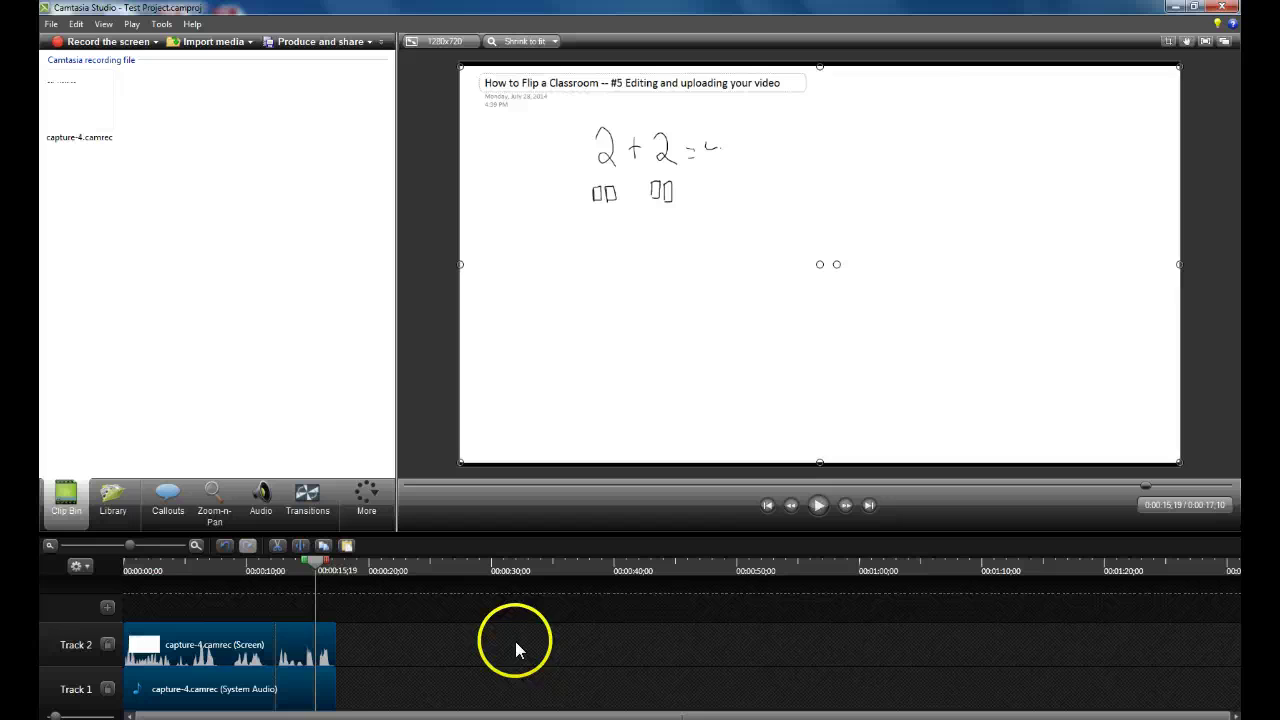
Browse the Getting Started tutorial lists on the Camtasia Studio 8 Tutorials page, then return to OneNote.
key("alt+Tab")
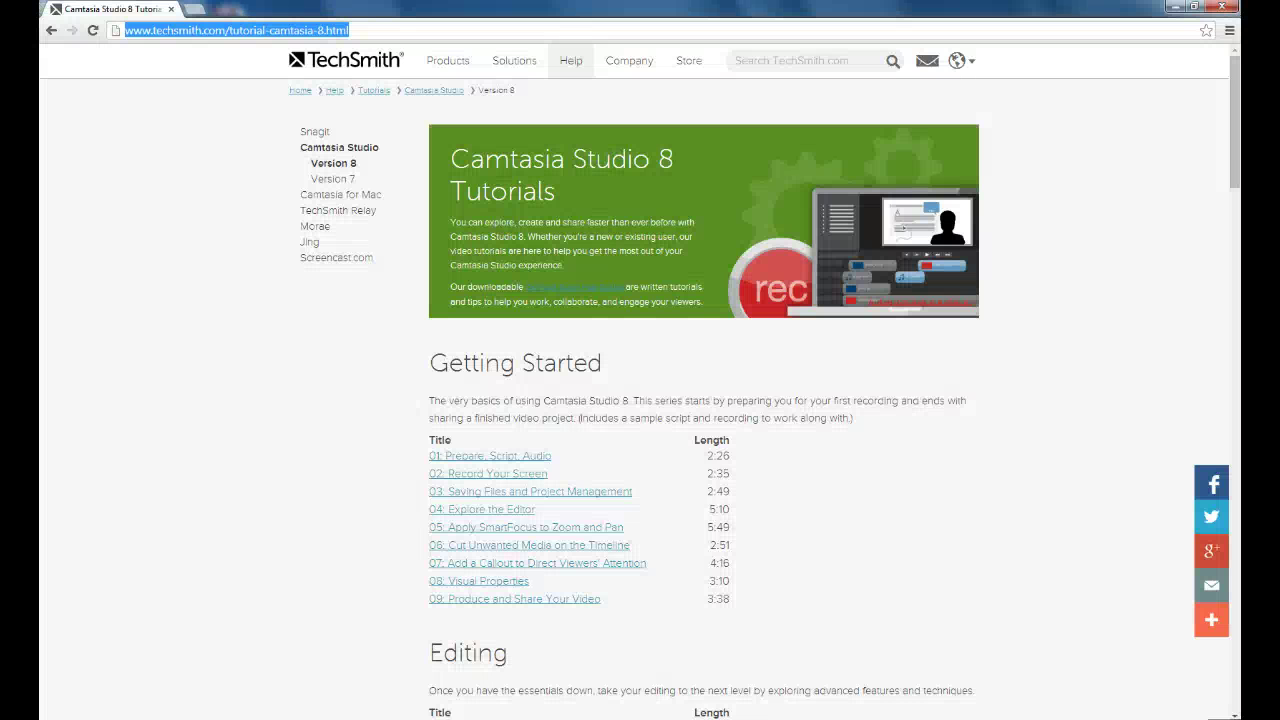
left_click(258, 510)
left_click(314, 543)
left_click(352, 510)
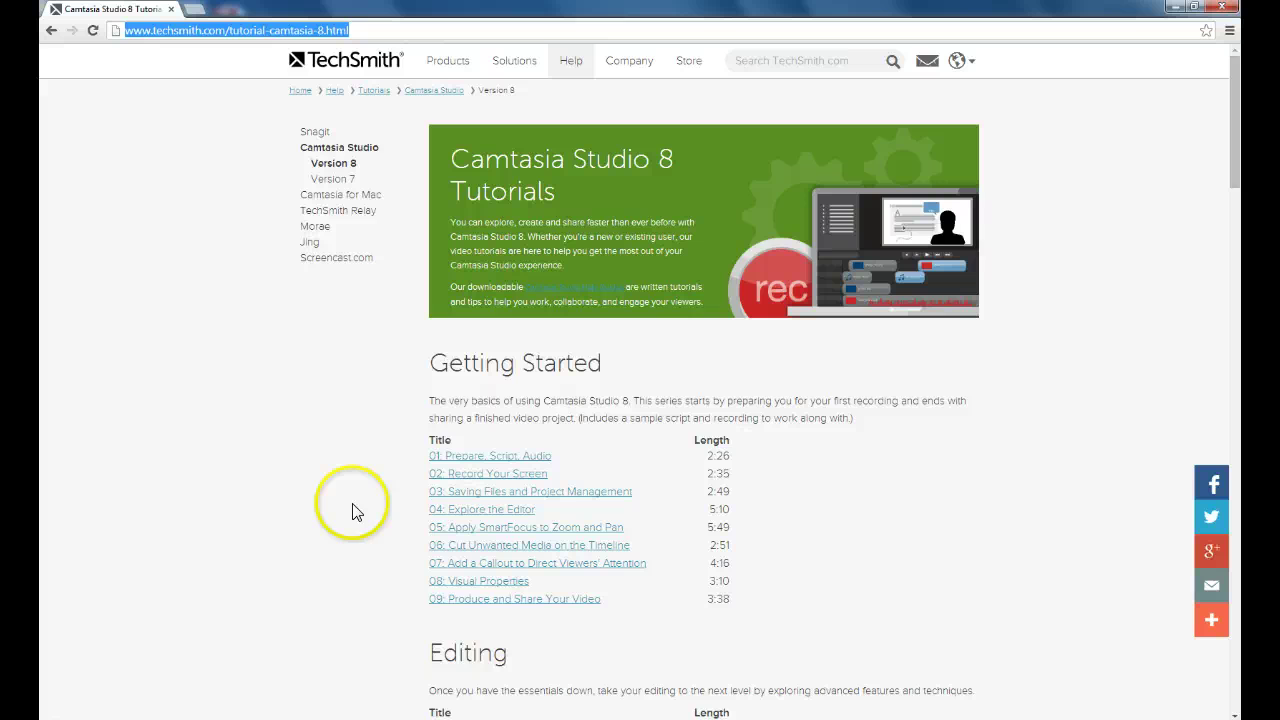
scroll(352, 512, "down", 2)
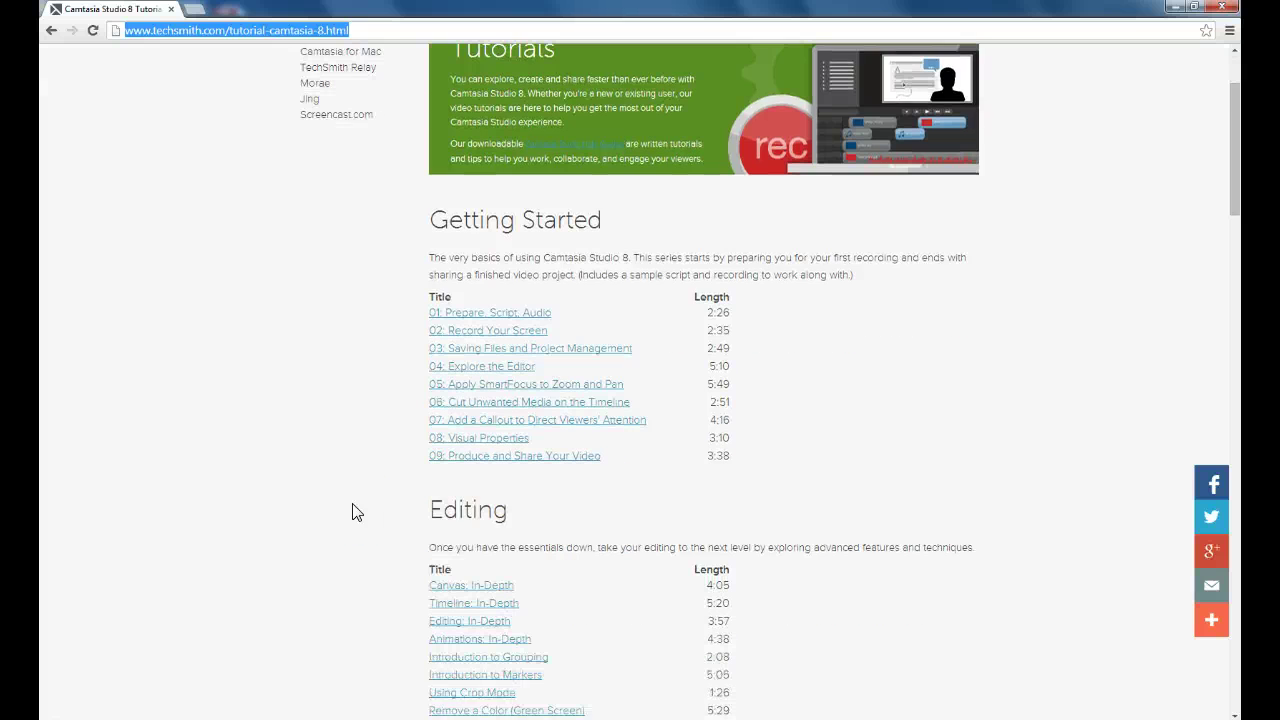
scroll(352, 512, "down", 2)
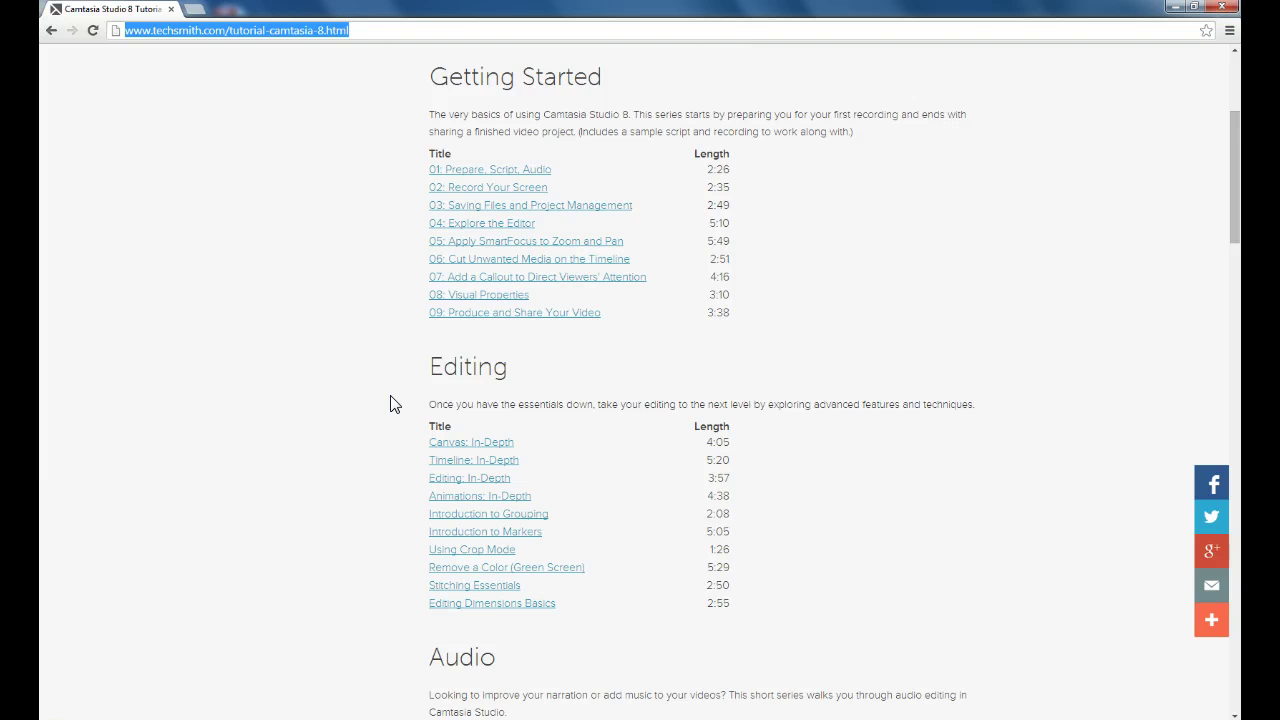
scroll(391, 404, "up", 3)
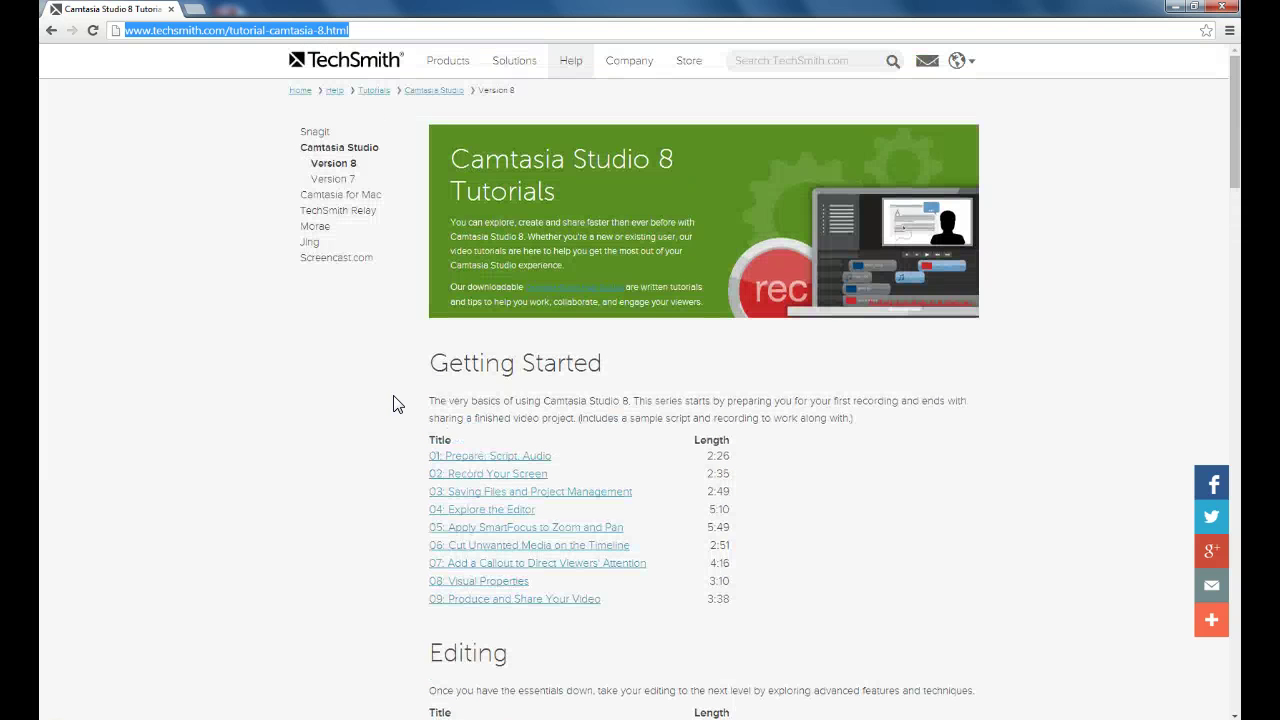
left_click(421, 491)
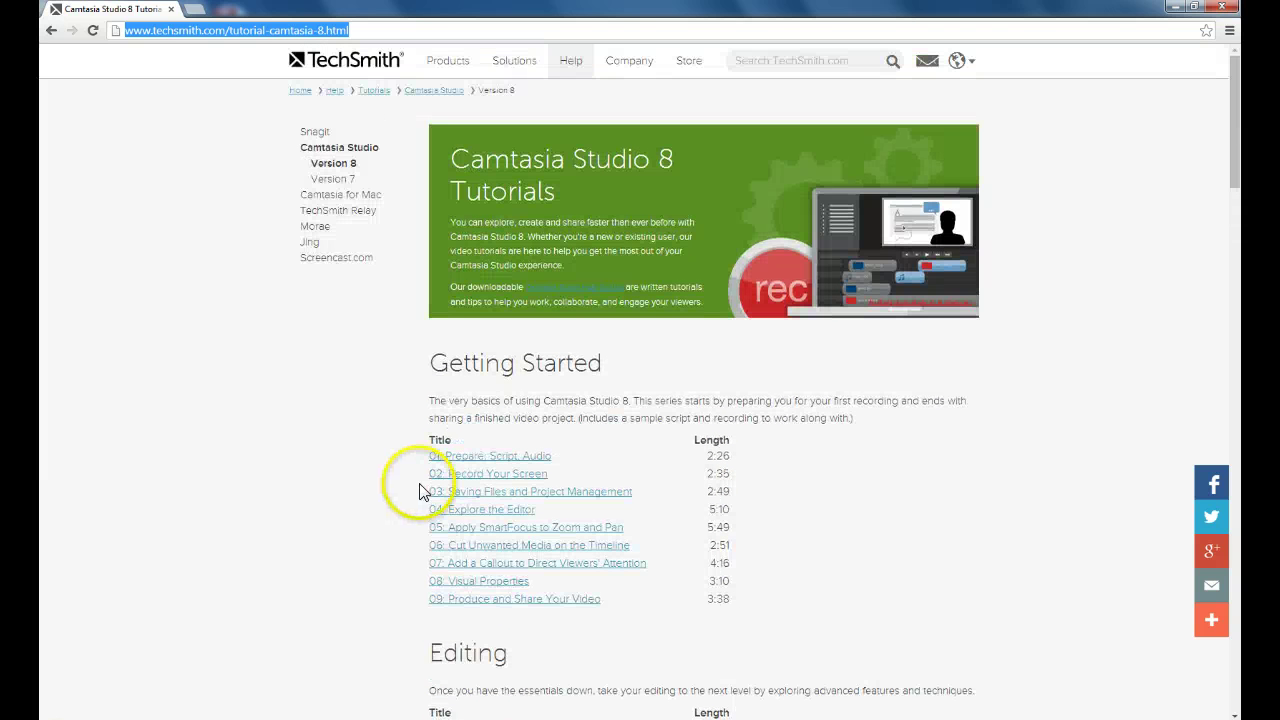
key("alt+Tab")
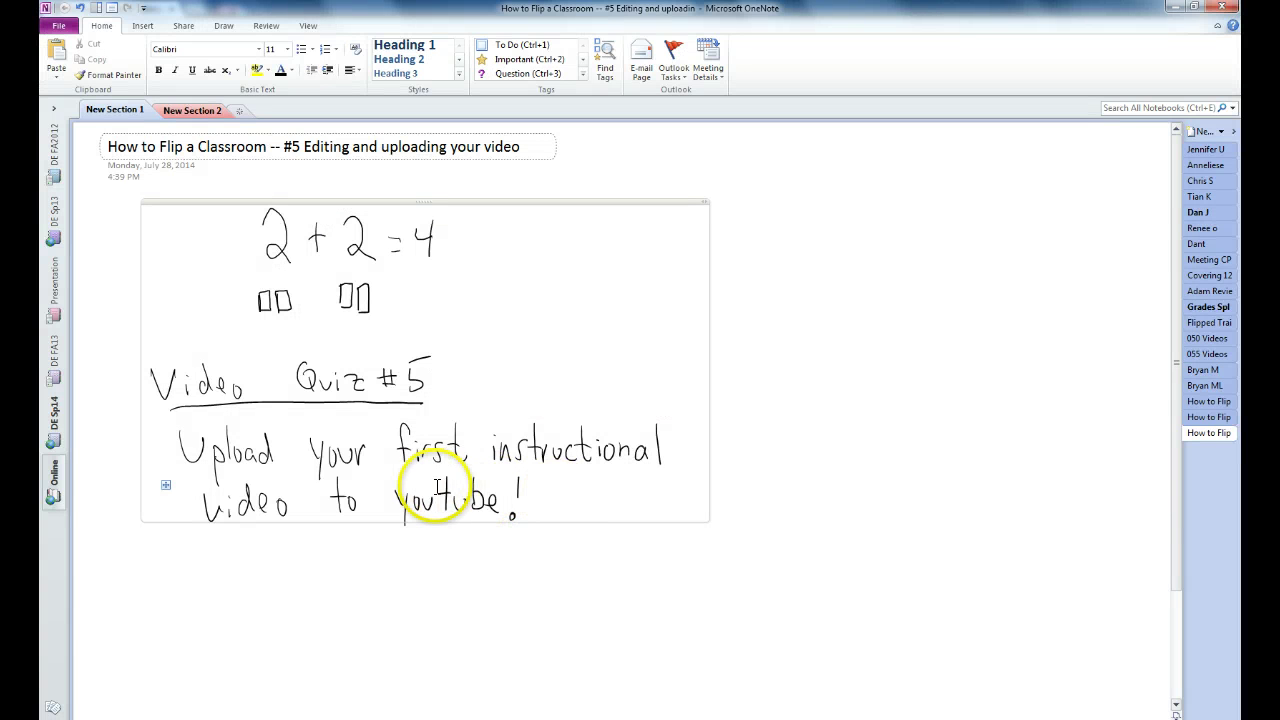
Place the cursor in the blank area below the handwritten Video Quiz #5 note.
left_click(207, 557)
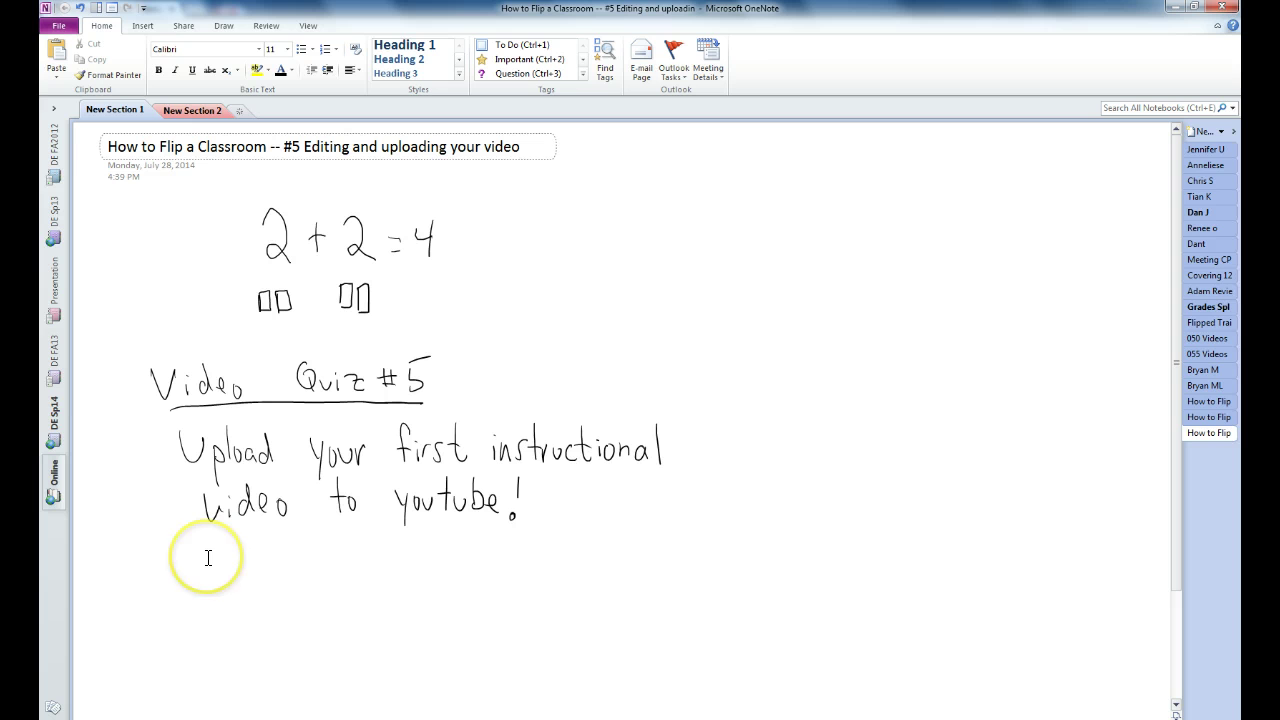